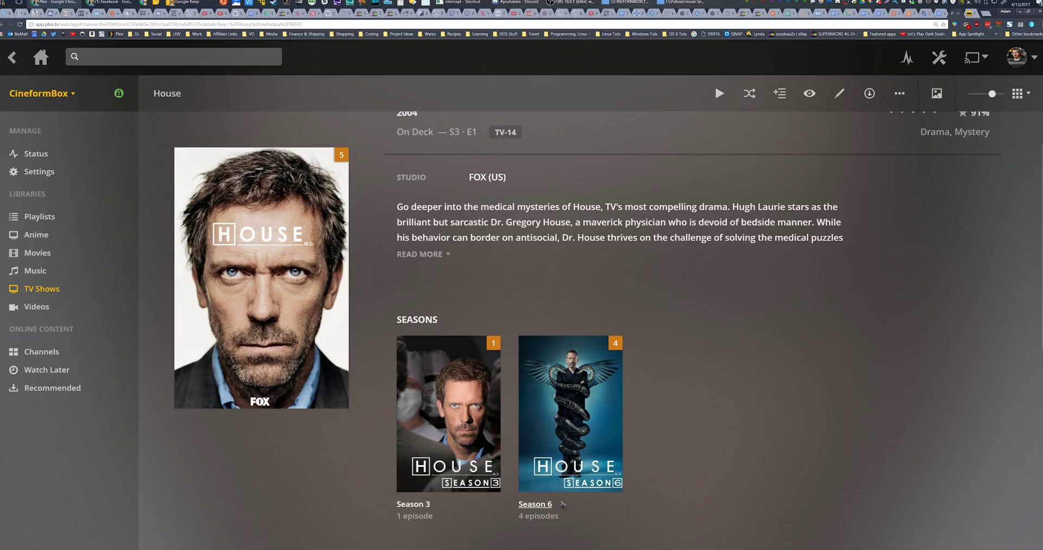
Step: Scroll the House show page and step down the Plex library sections to Recently Added Videos
scroll(563, 503, down, 3)
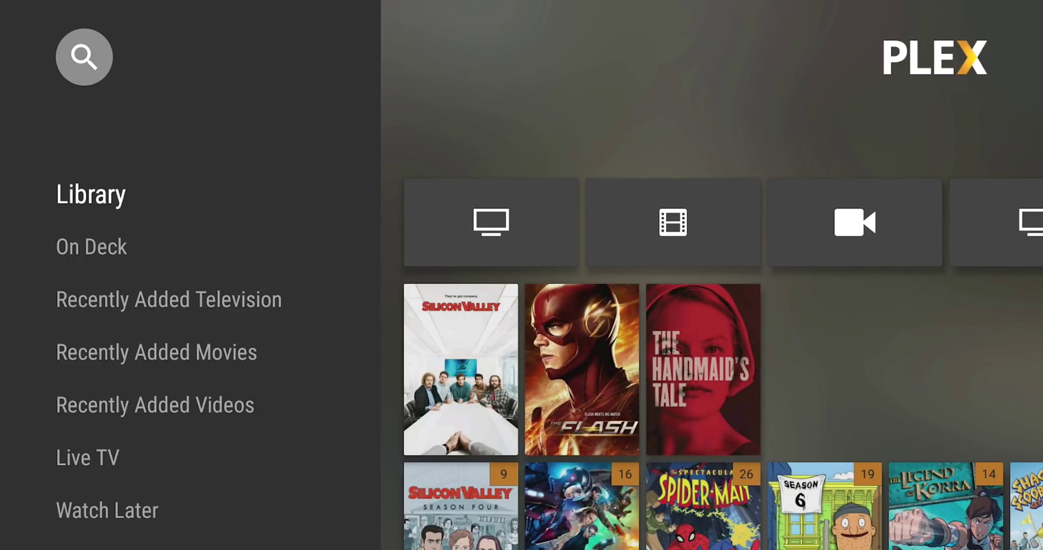
key(Down)
key(Down)
key(Down)
key(Down)
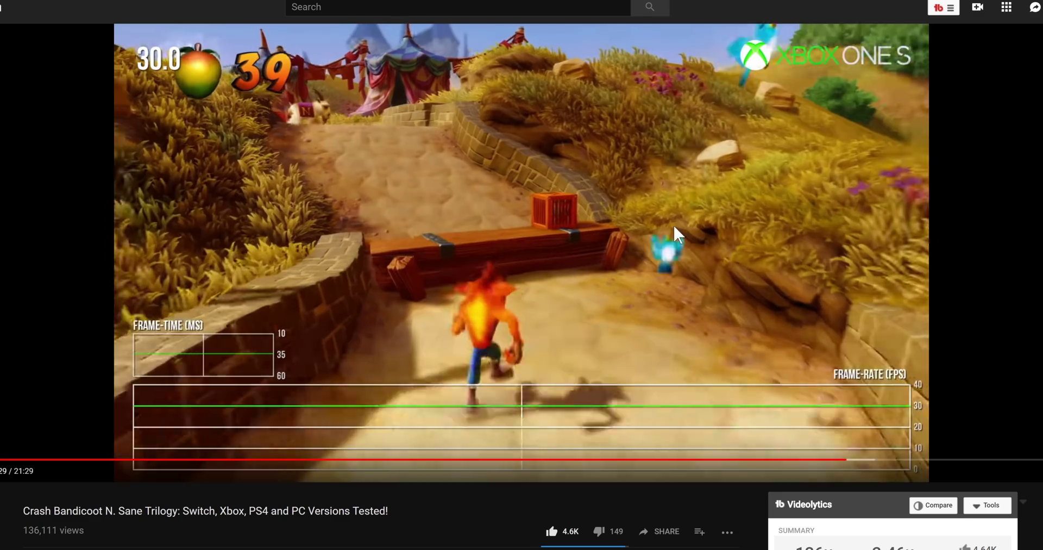
Step: Pause the Crash Bandicoot N. Sane Trilogy versions comparison video and scroll down the page
click(677, 234)
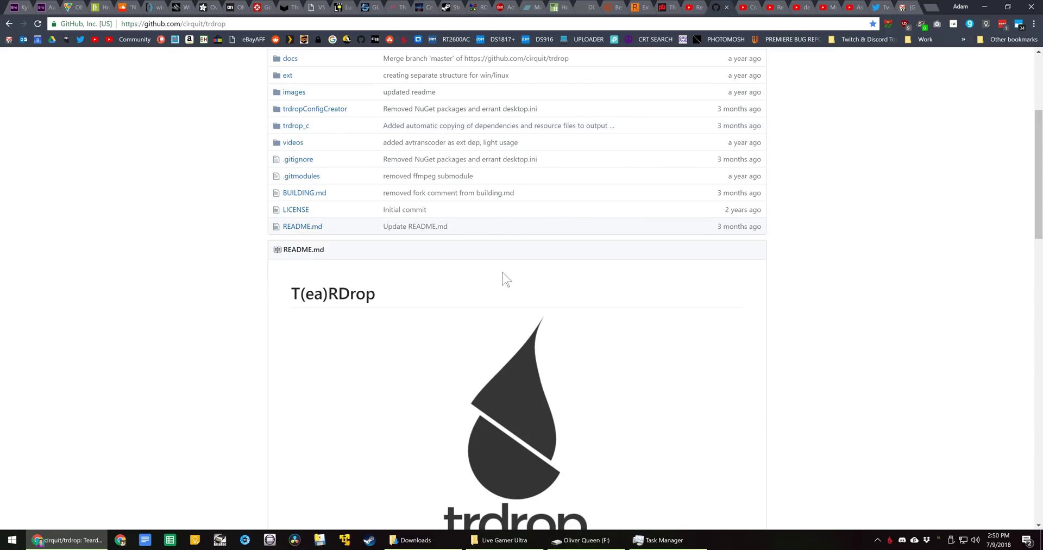
scroll(506, 278, down, 6)
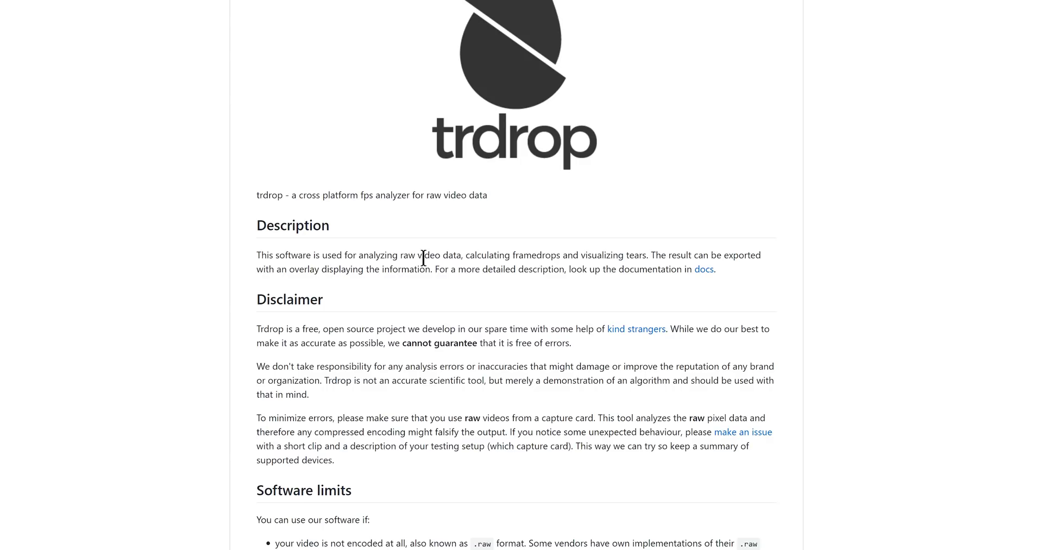
Step: Scroll through the trdrop README's Description and Disclaimer sections
scroll(423, 258, down, 2)
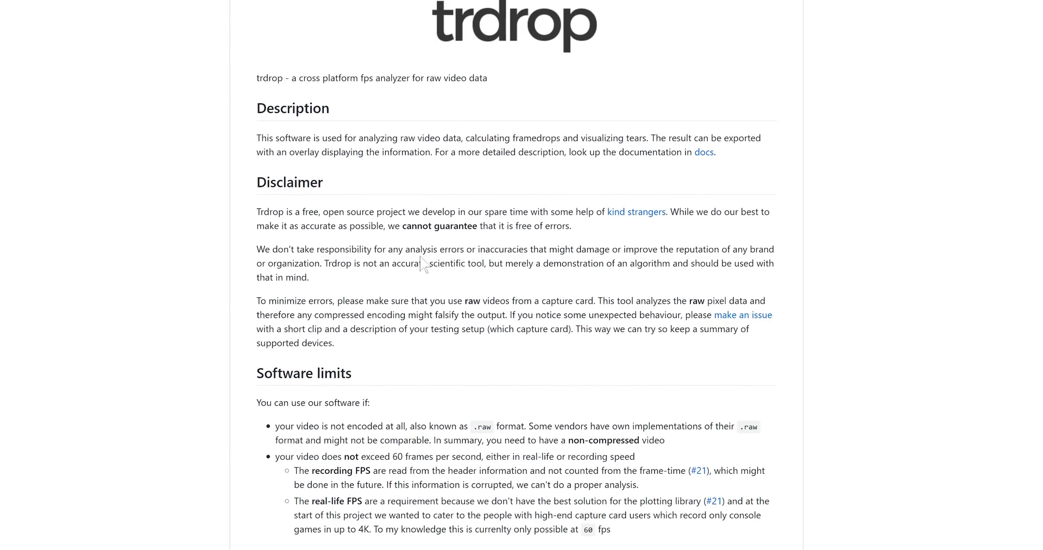
scroll(422, 253, down, 4)
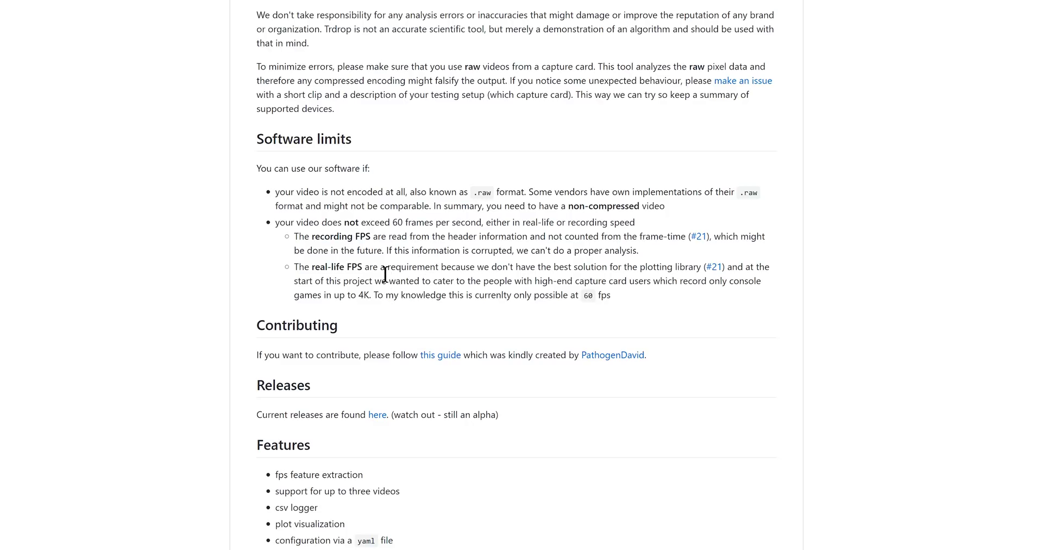
scroll(385, 274, up, 10)
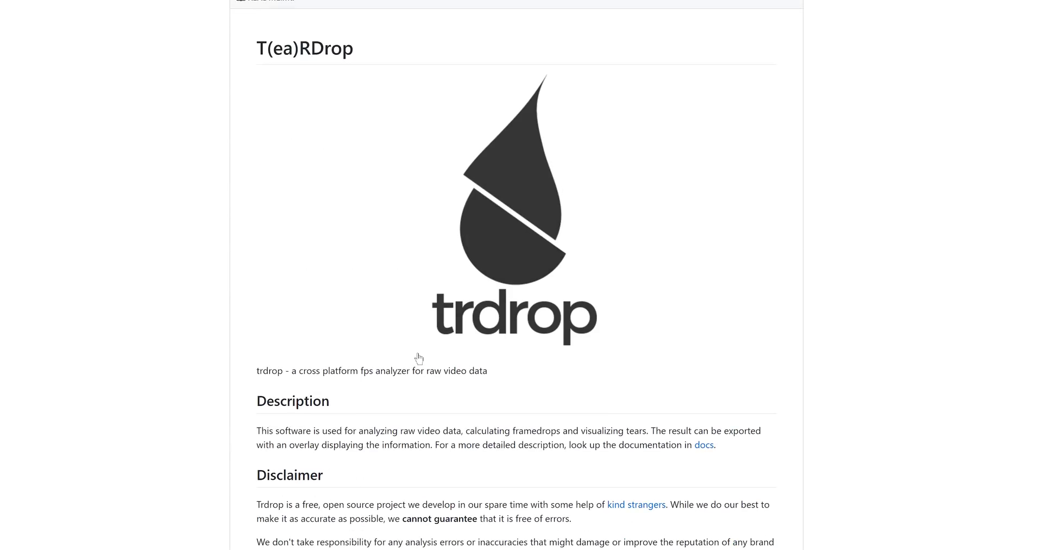
scroll(419, 352, down, 3)
scroll(419, 352, down, 7)
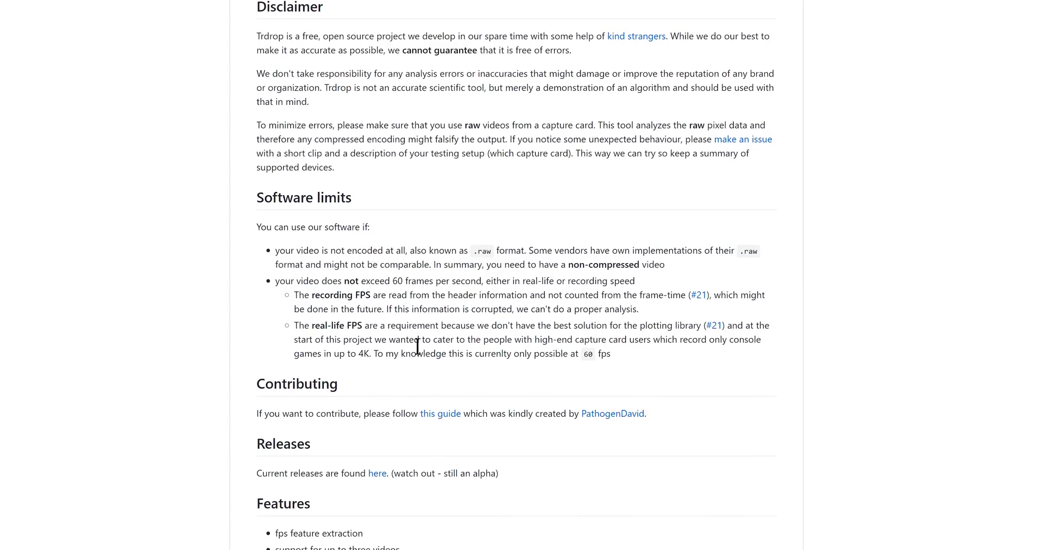
scroll(415, 352, down, 3)
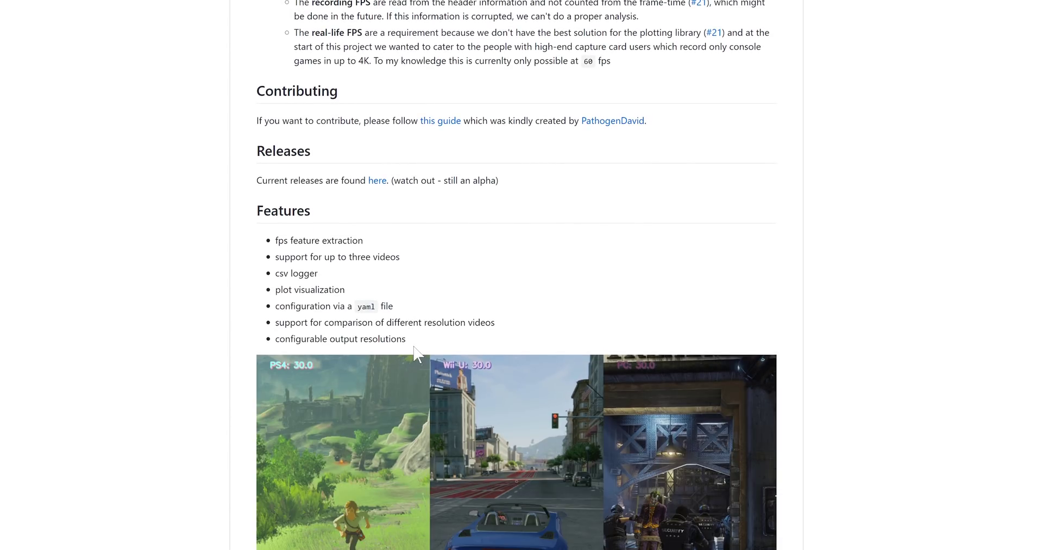
scroll(383, 347, up, 3)
scroll(383, 296, up, 2)
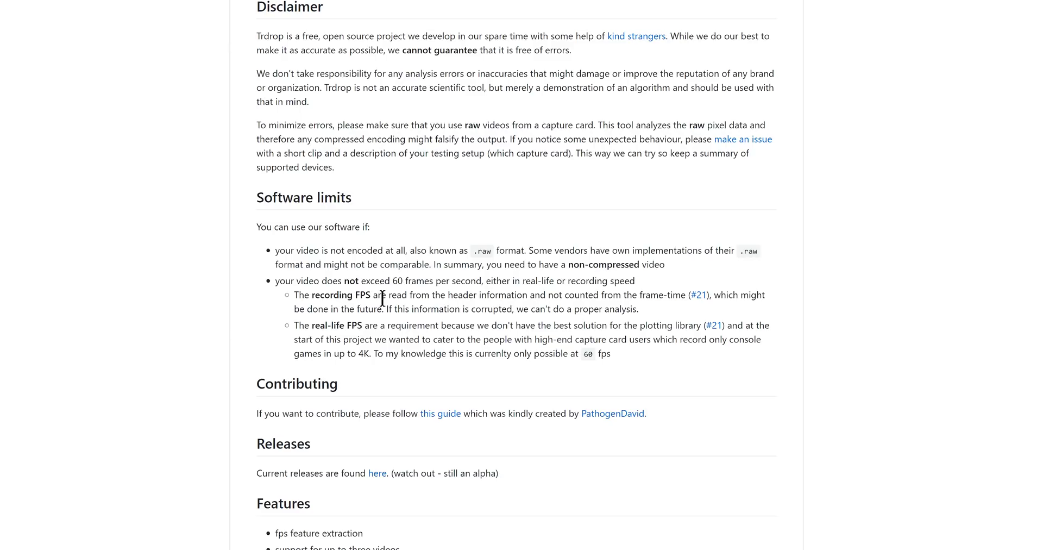
Step: Highlight the .raw format requirement in Software limits, then clear the selection
scroll(382, 298, down, 6)
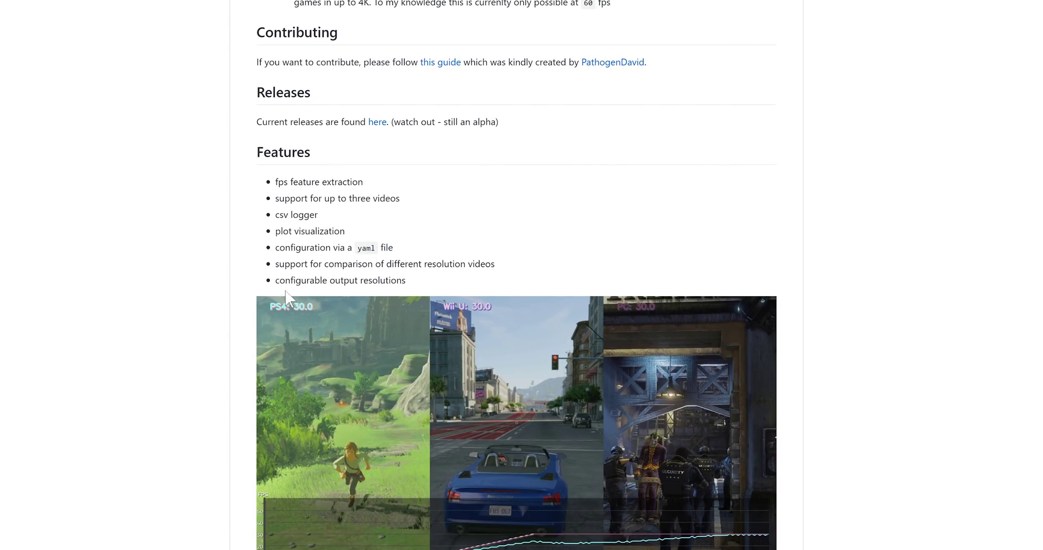
scroll(428, 331, up, 10)
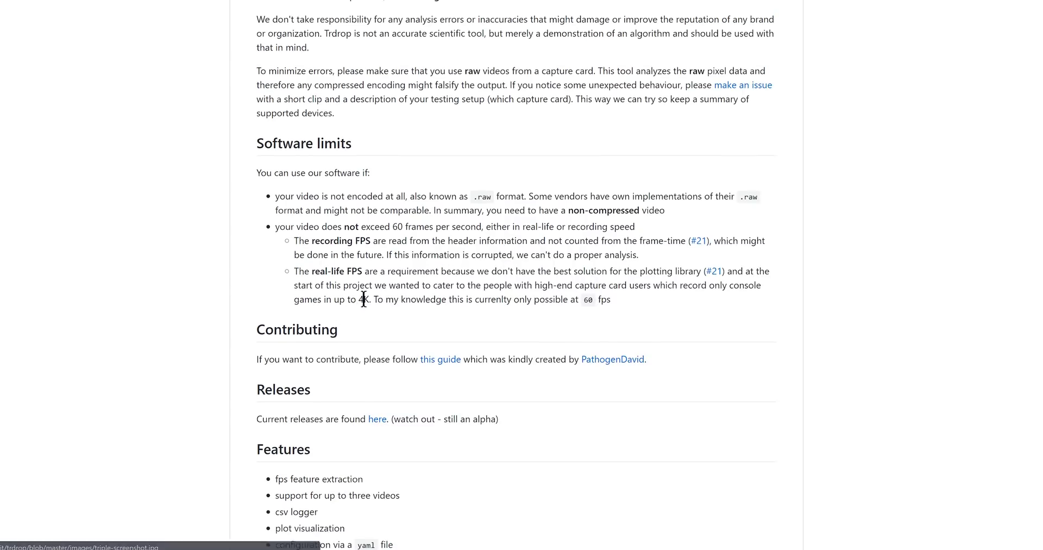
scroll(477, 318, down, 3)
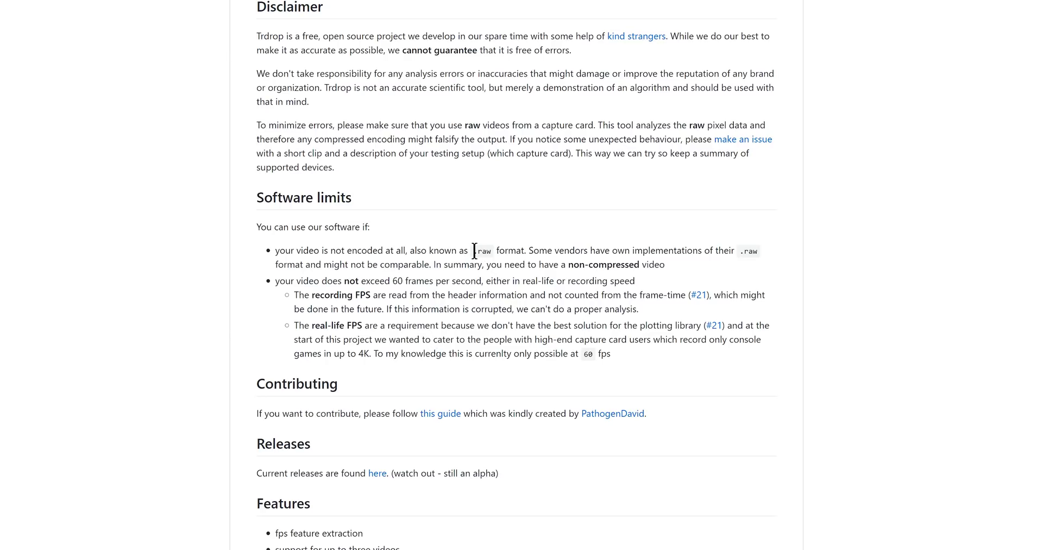
drag(472, 251, 492, 250)
click(494, 255)
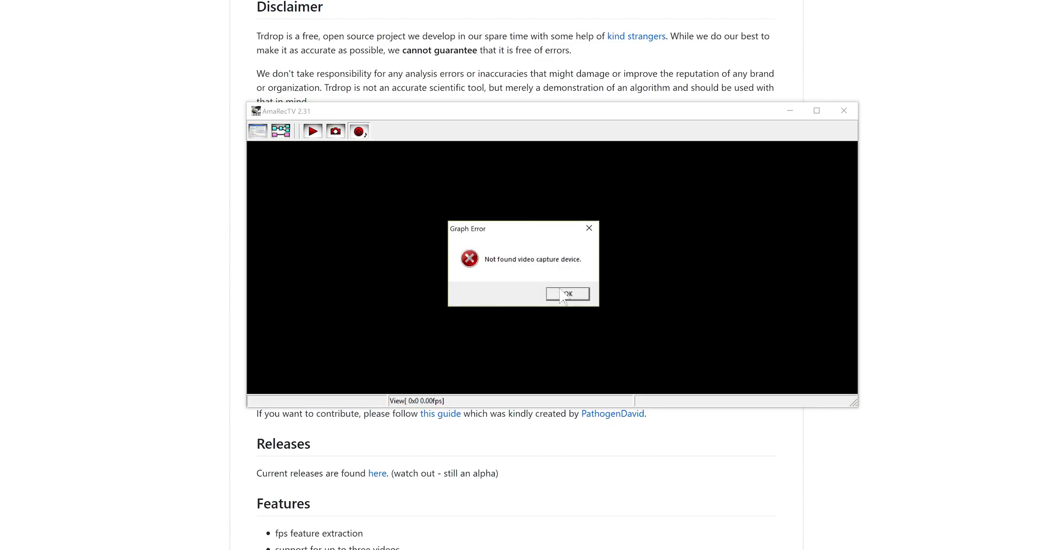
Step: Dismiss AmaRecTV's capture-device-not-found Graph Error and close AmaRecTV
click(565, 294)
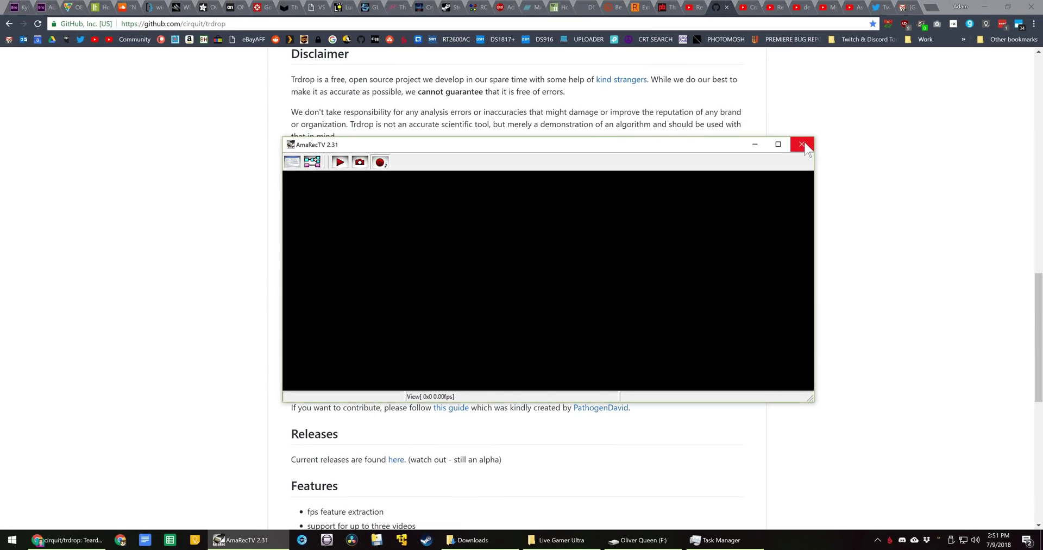
click(802, 145)
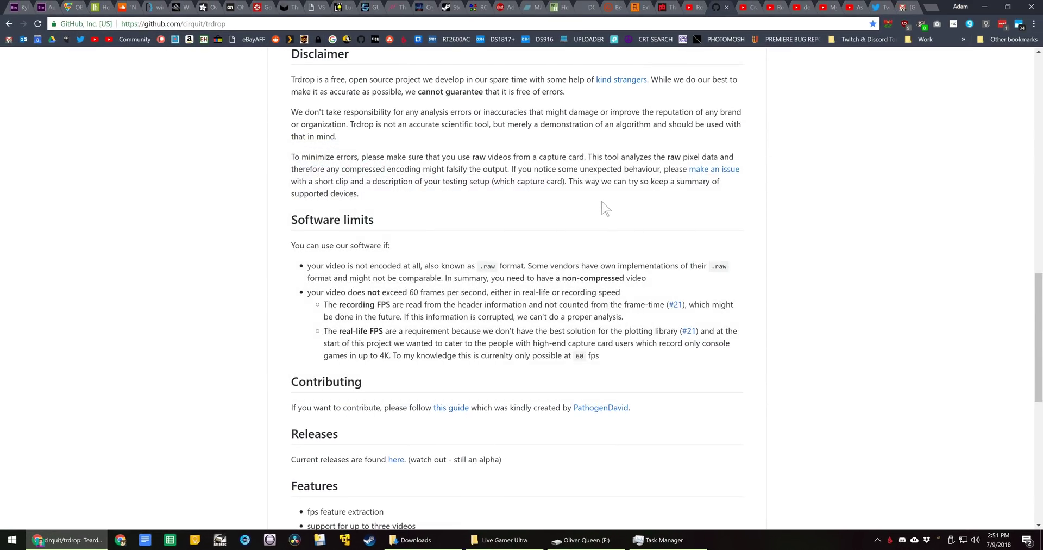
Step: Review the README's 60 frames per second limit, then go to trdrop's Releases page
scroll(554, 258, up, 1)
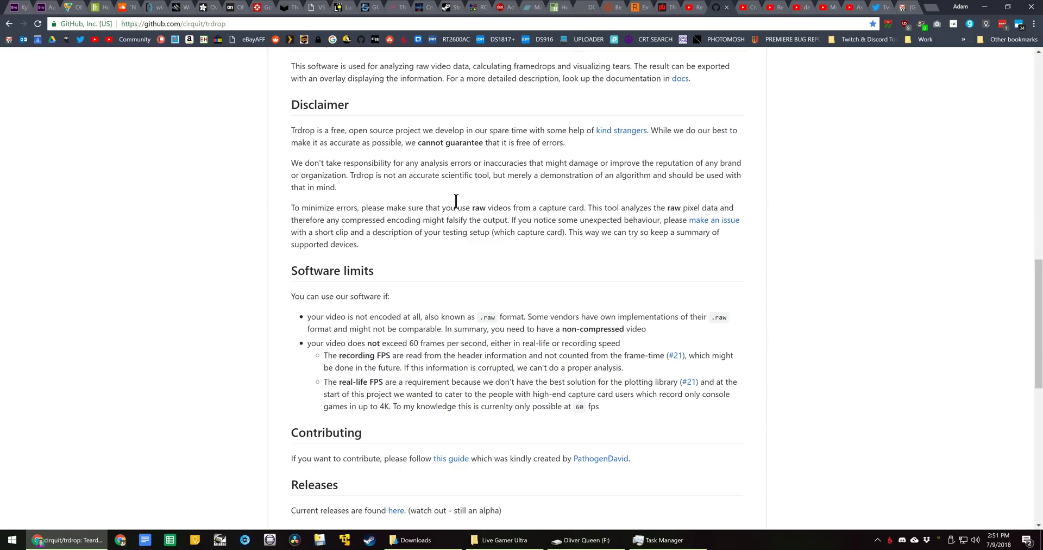
scroll(521, 277, up, 5)
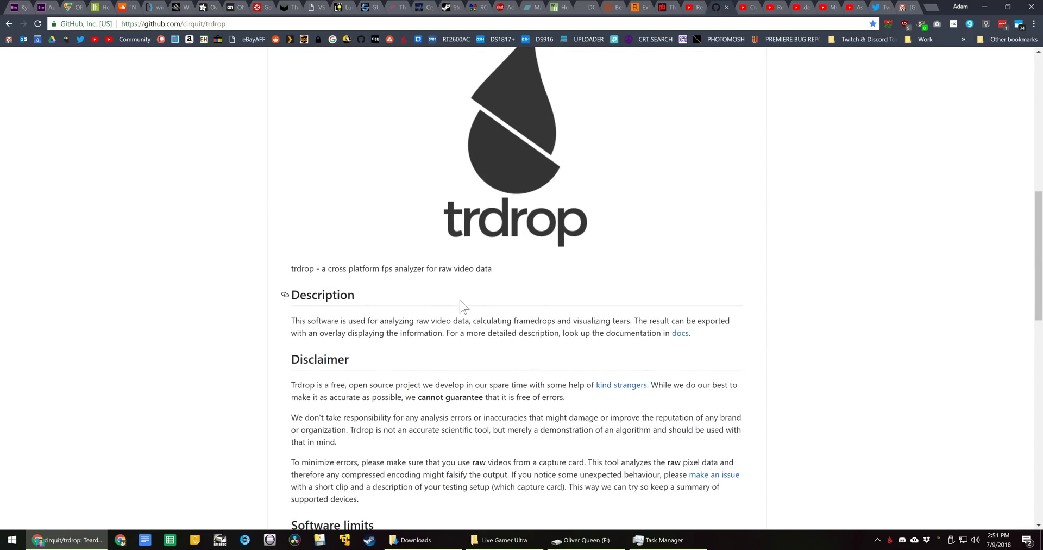
scroll(560, 323, down, 5)
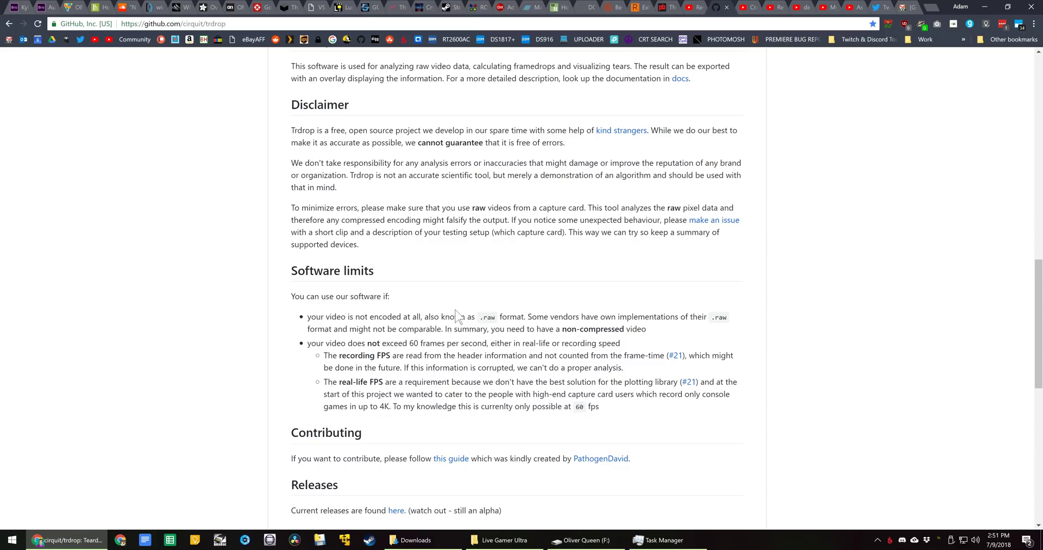
scroll(455, 315, down, 2)
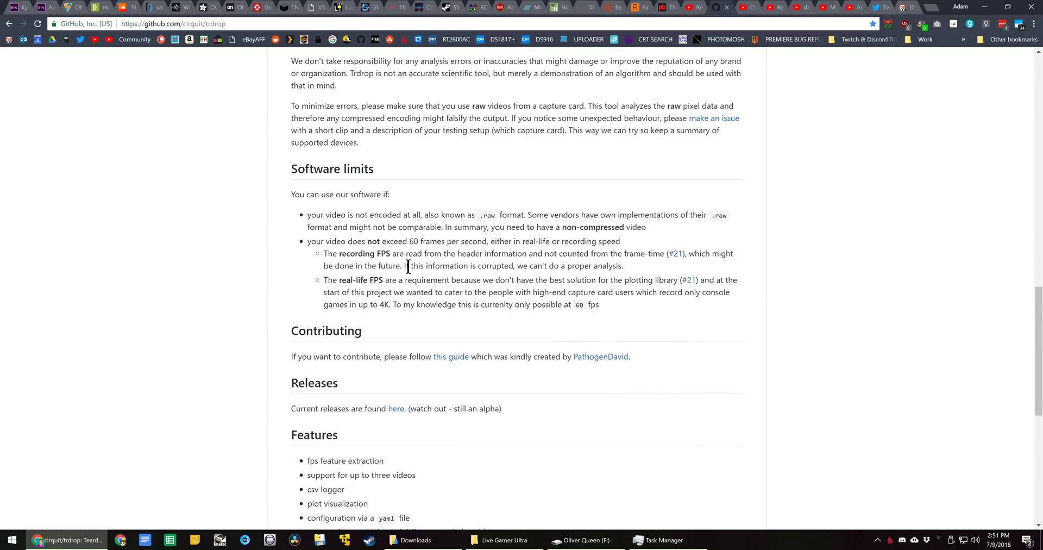
mouse_move(407, 245)
mouse_down()
mouse_move(438, 243)
mouse_move(426, 243)
mouse_up()
click(415, 244)
scroll(462, 293, up, 3)
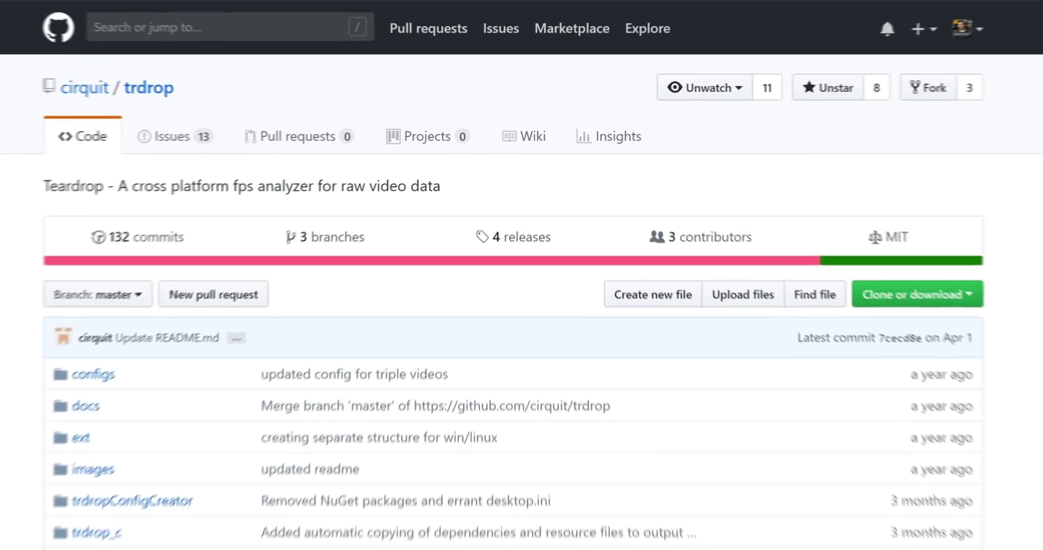
click(513, 238)
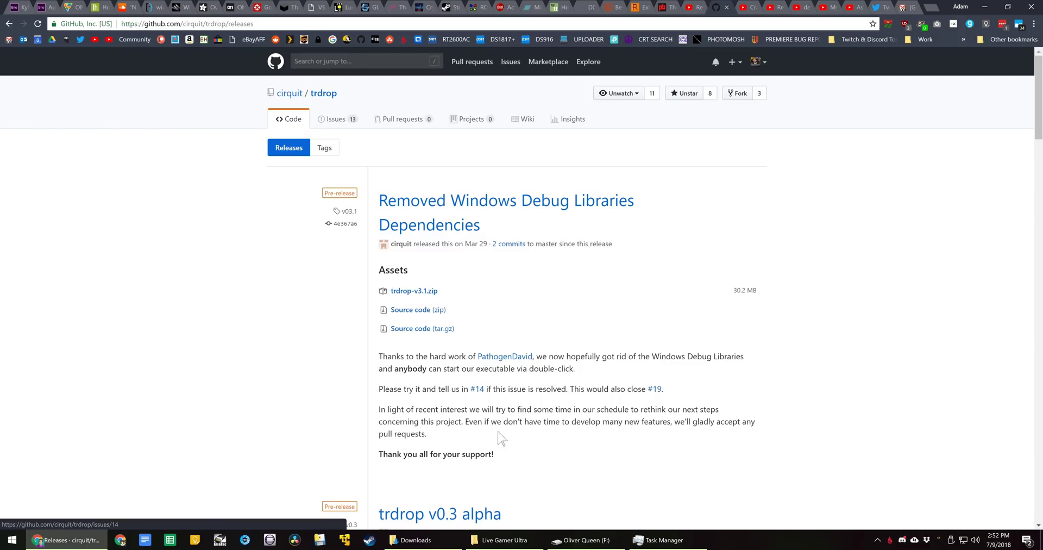
Step: Open the trdrop-v3.1 folder and rename gow2.MOV to HZD2.MOV
click(416, 539)
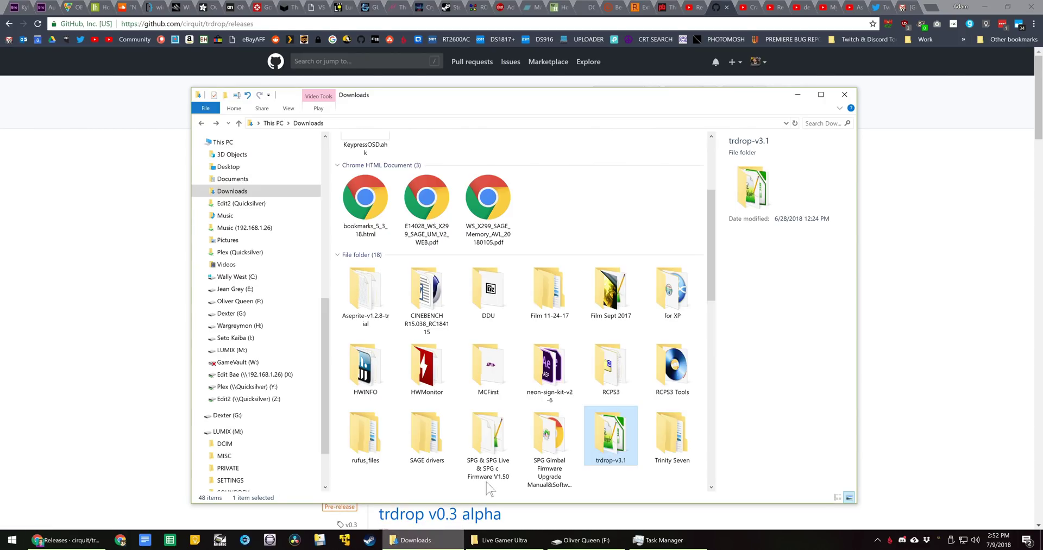
key(Return)
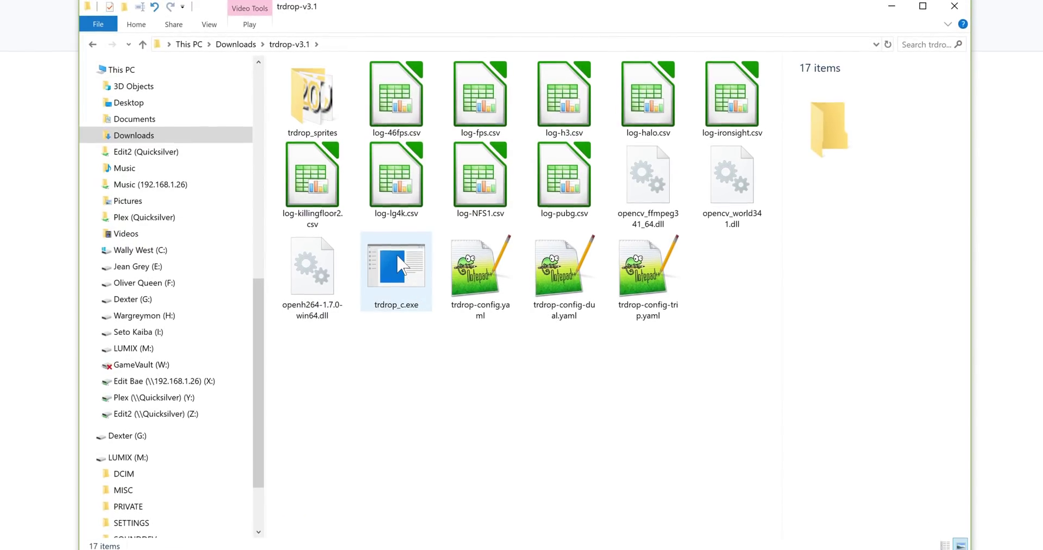
click(417, 313)
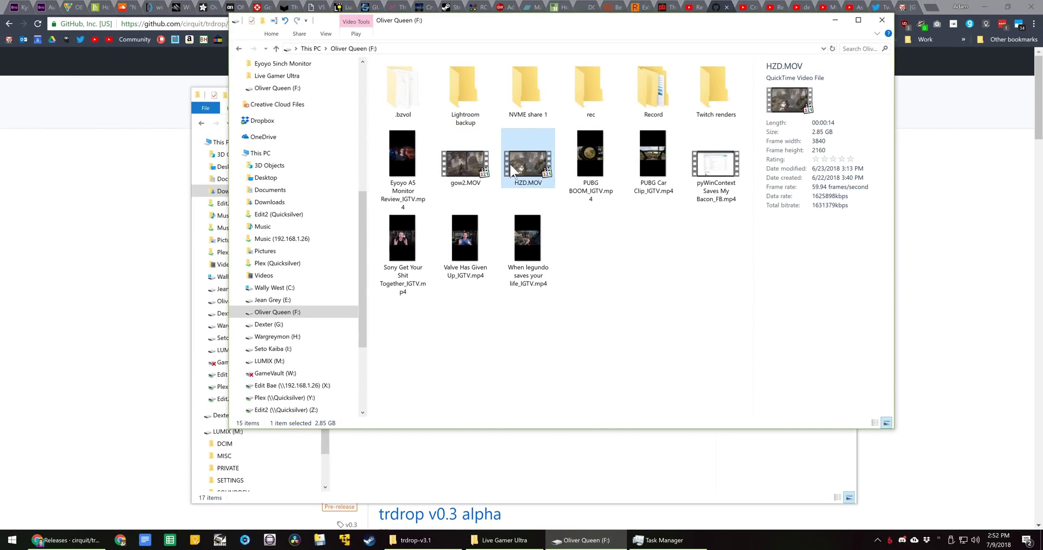
right_click(511, 170)
click(464, 182)
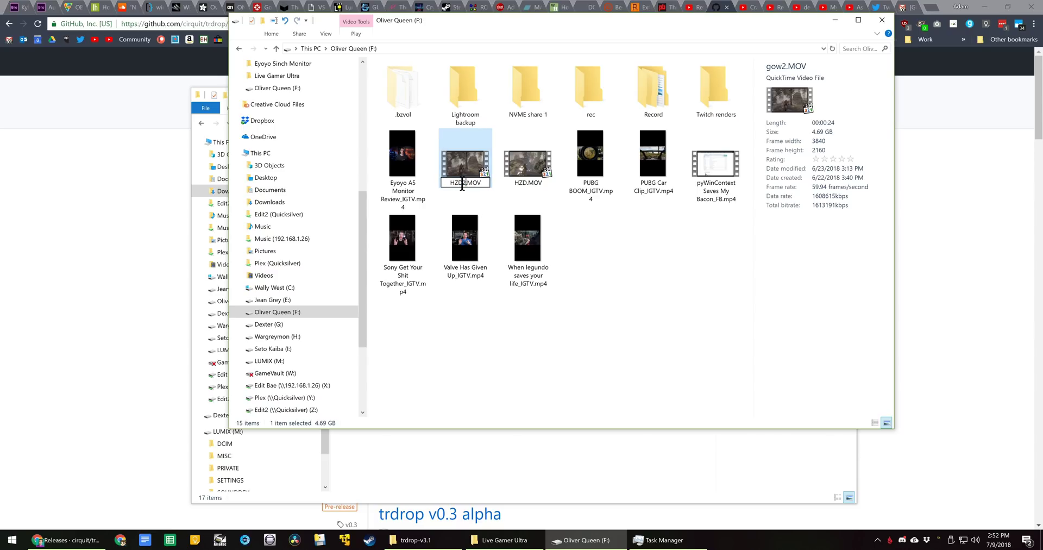
text(HZD2)
key(Return)
Step: Paste the copied HZD video files into the trdrop-v3.1 folder
ctrl+click(527, 163)
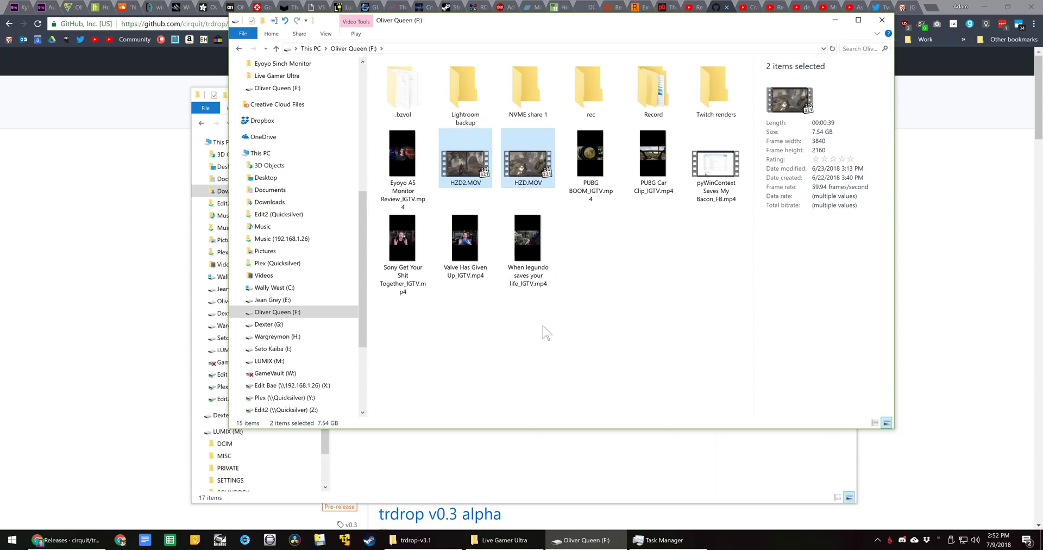
click(502, 442)
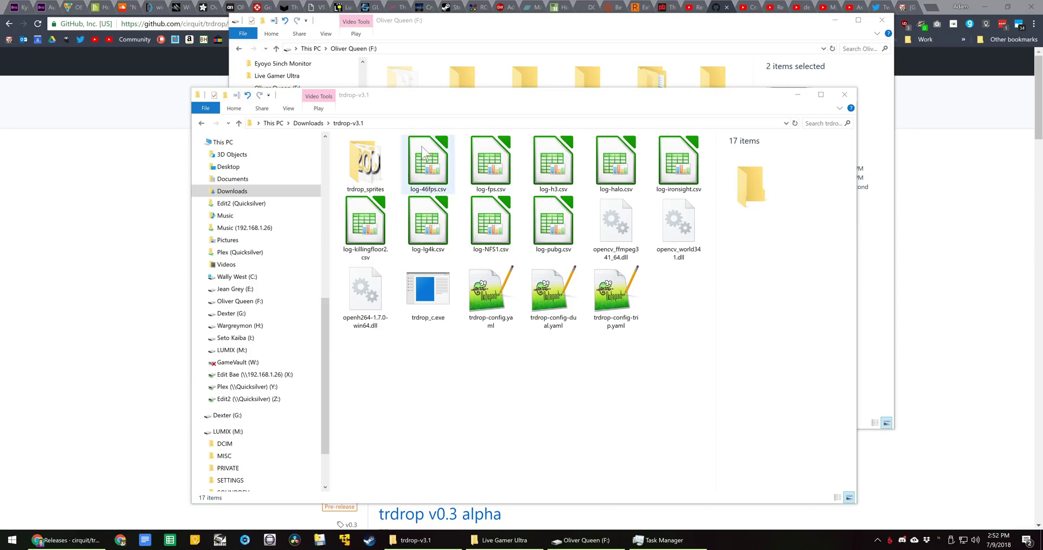
key(ctrl+v)
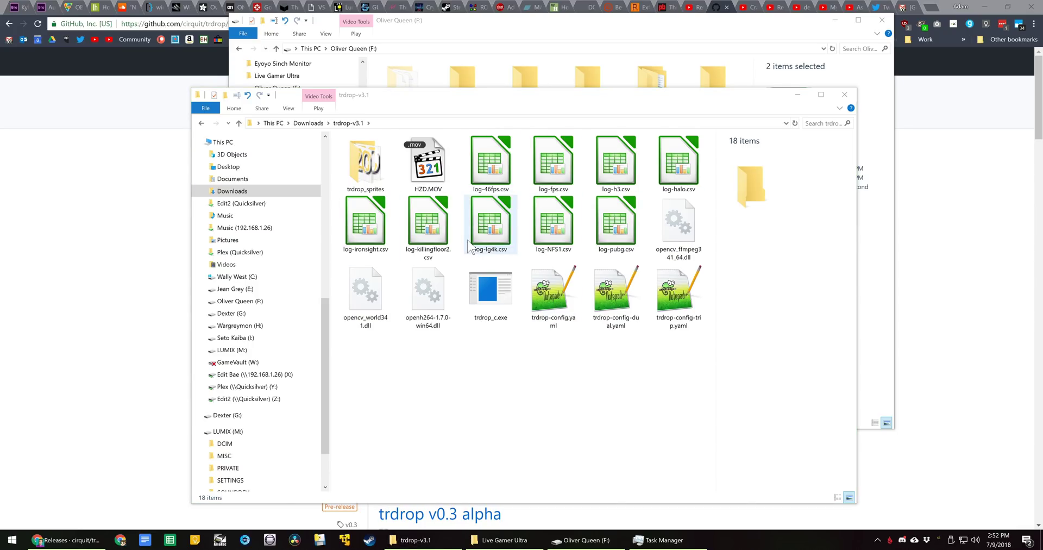
click(429, 165)
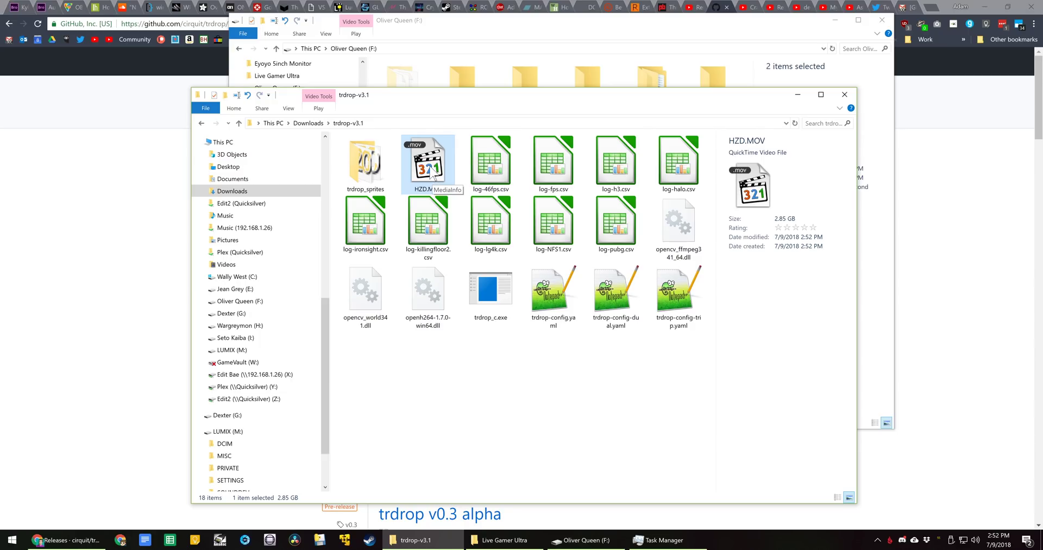
Step: Open trdrop-config.yaml in Notepad++ with Edit with Notepad++
right_click(561, 287)
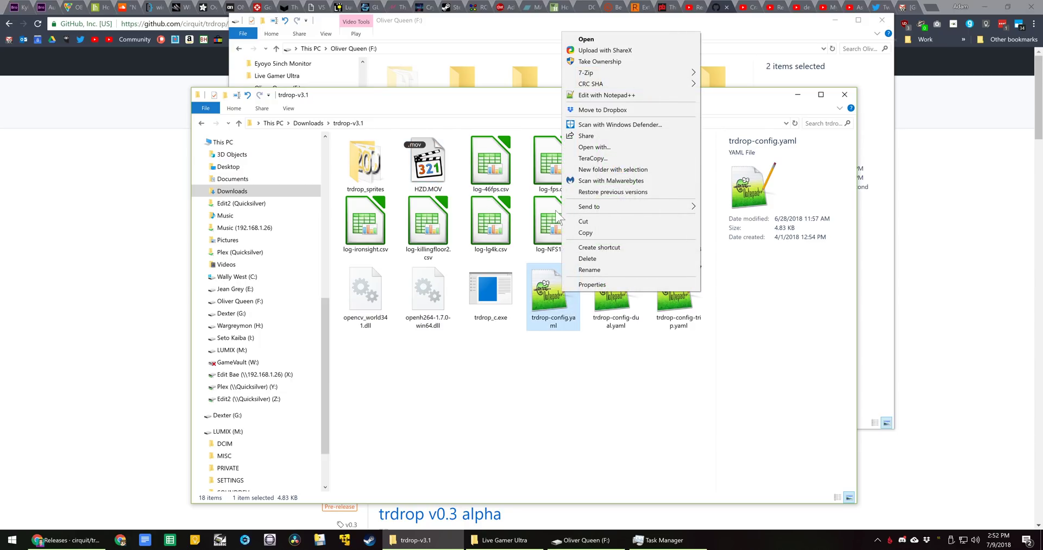
click(550, 343)
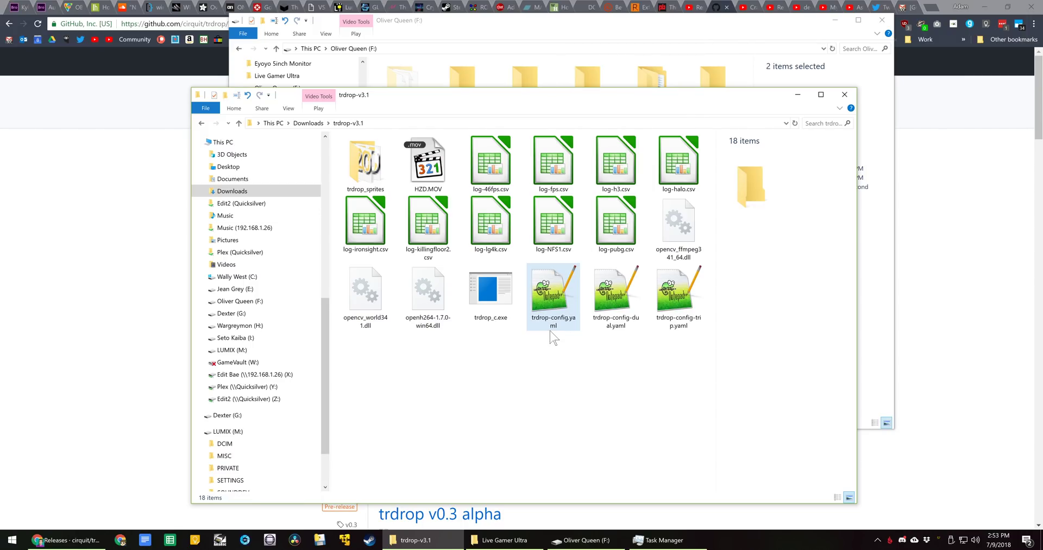
click(609, 313)
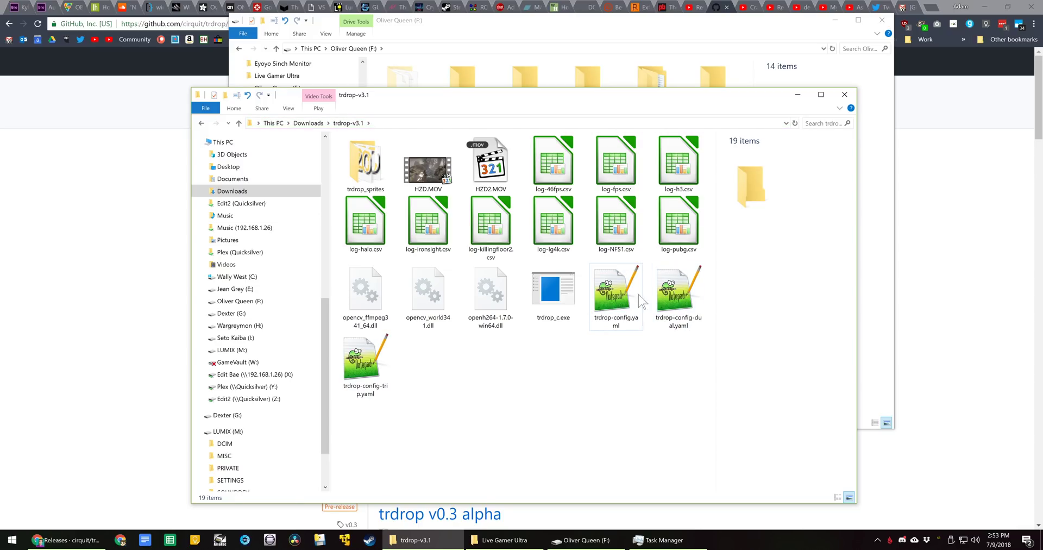
click(641, 300)
right_click(617, 298)
click(696, 105)
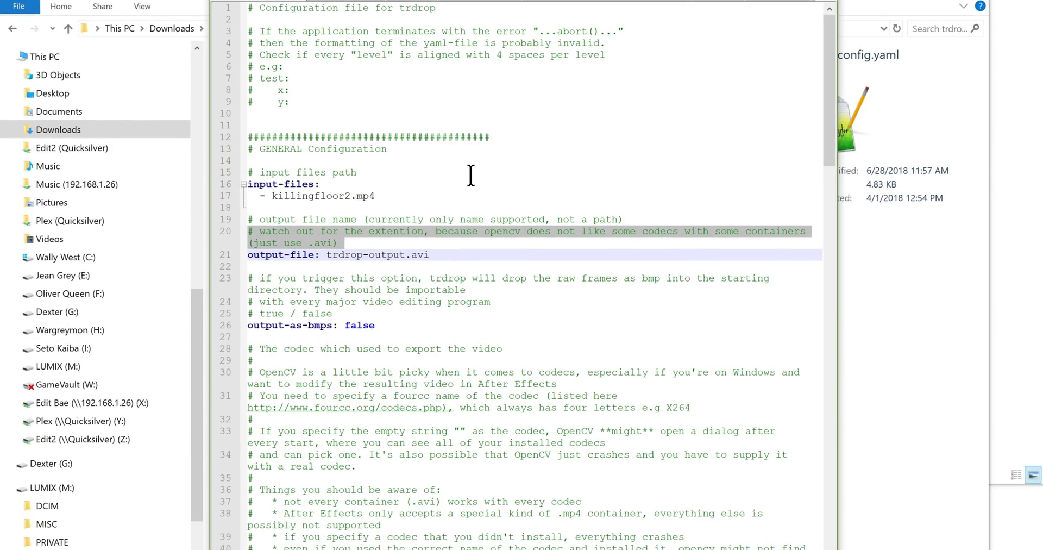
Step: Replace killingfloor2.mp4 on line 17 with HZD.mp4
click(267, 196)
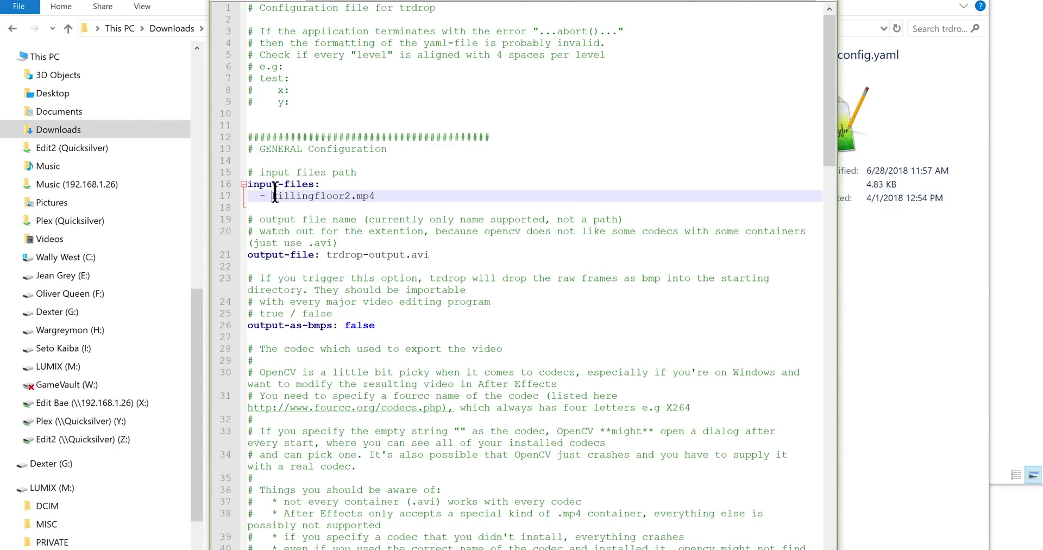
drag(274, 192, 384, 190)
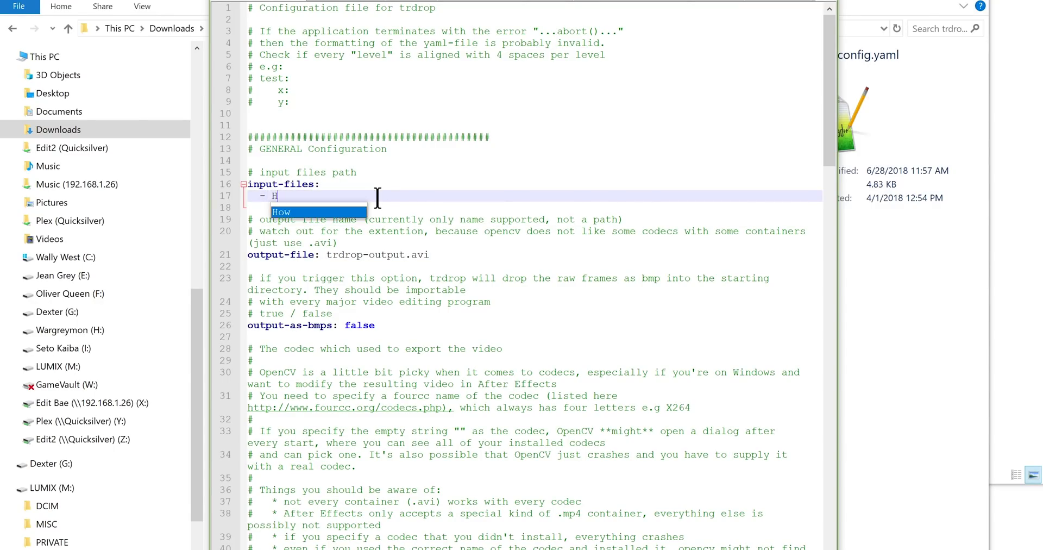
text(HZD.mp4)
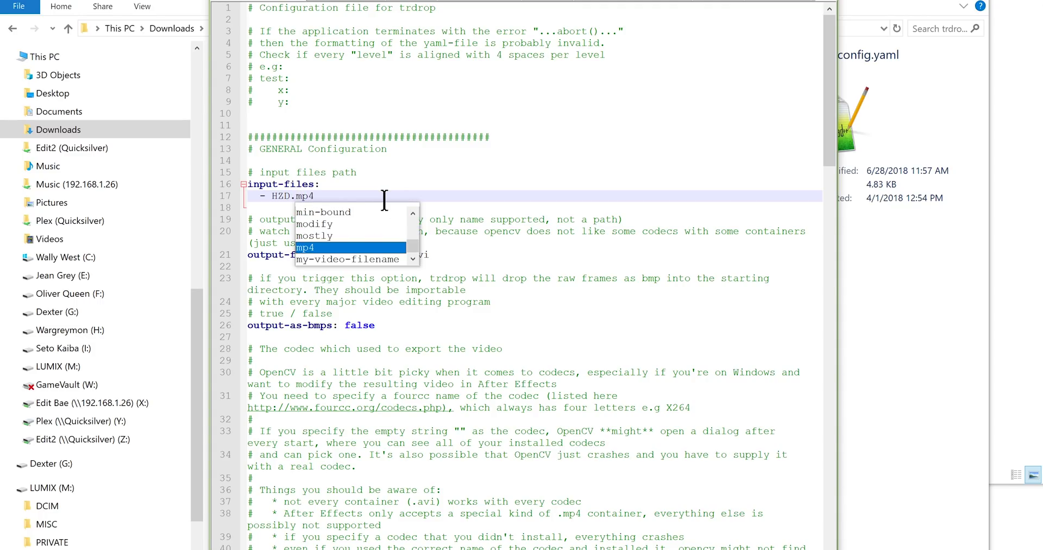
click(461, 207)
click(273, 197)
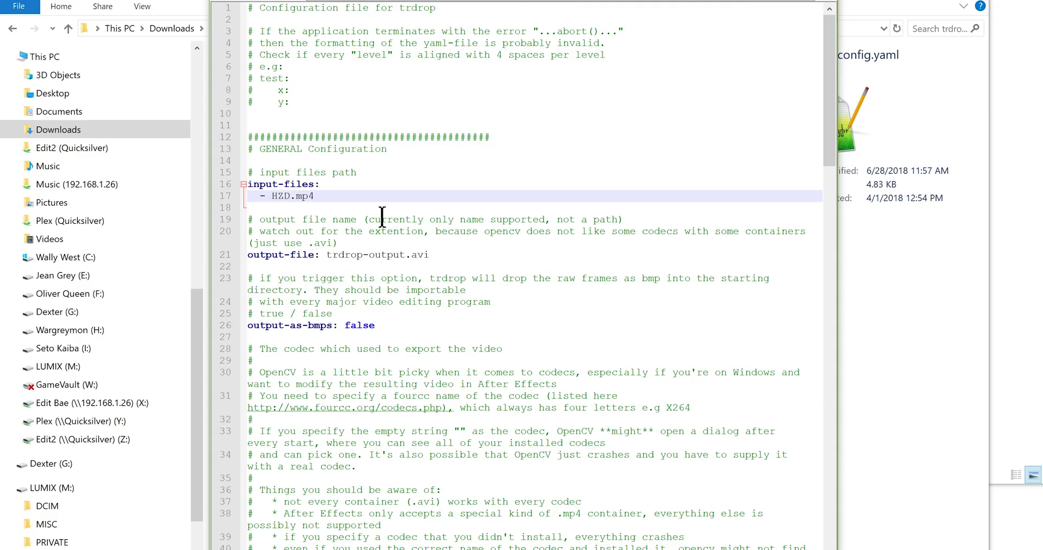
Step: Place the caret in the trdrop-output.avi output file name on line 21
click(328, 254)
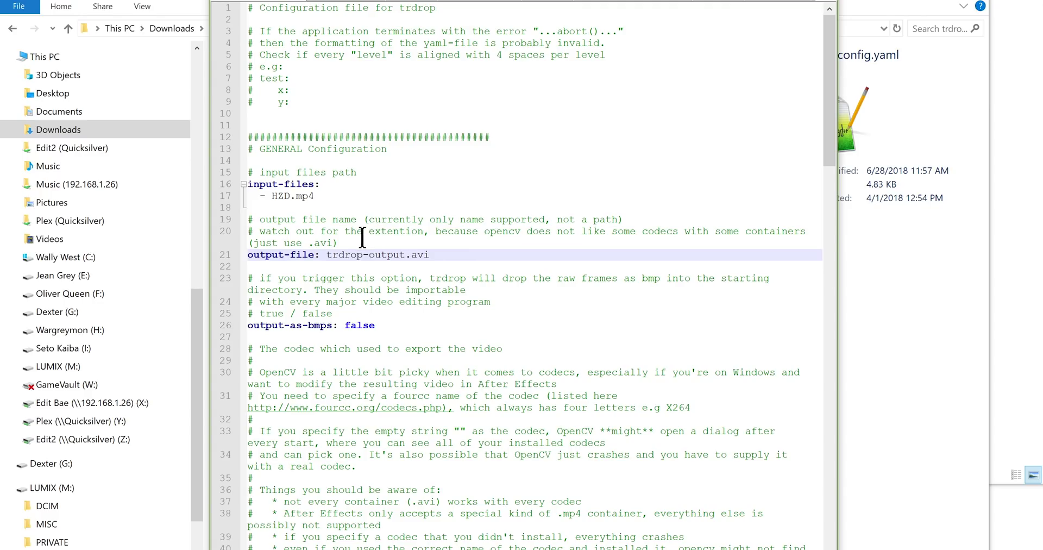
click(411, 253)
click(448, 244)
click(327, 254)
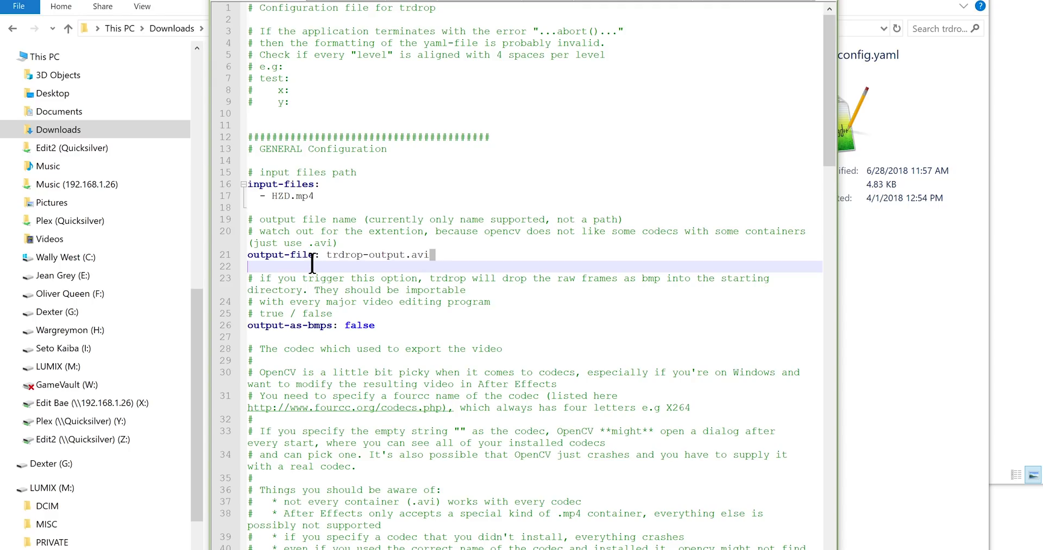
key(shift+End)
scroll(379, 281, down, 2)
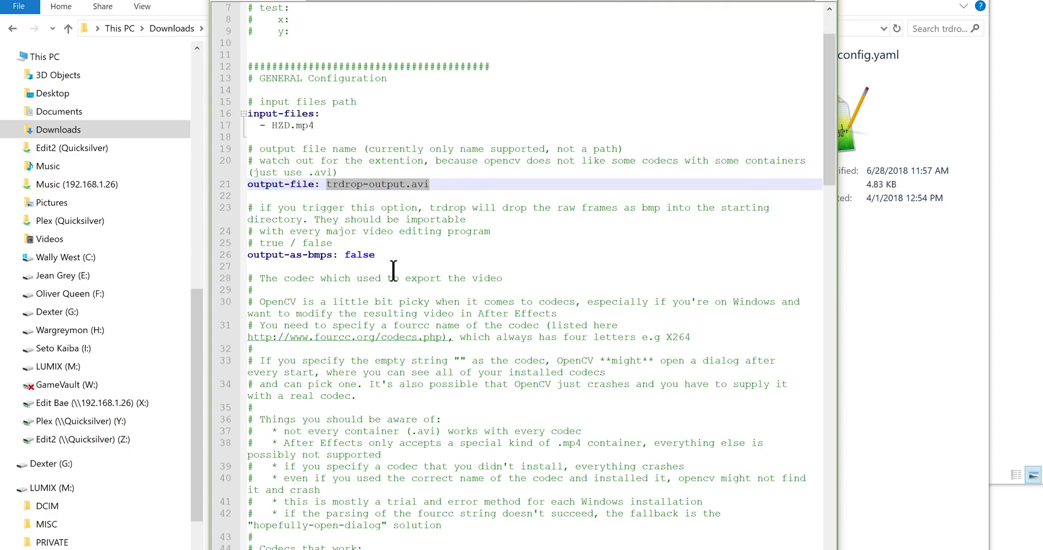
scroll(393, 270, down, 8)
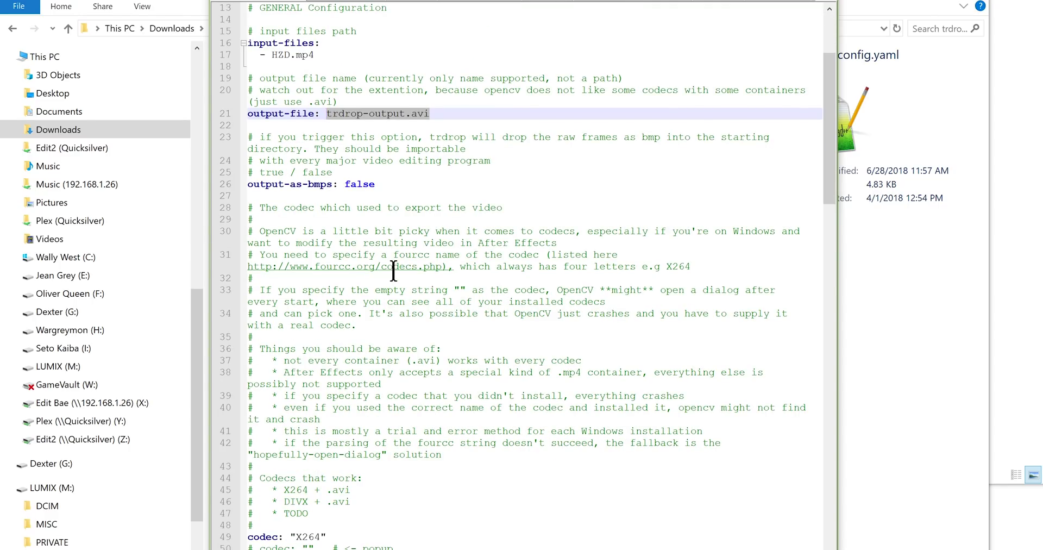
scroll(393, 269, down, 4)
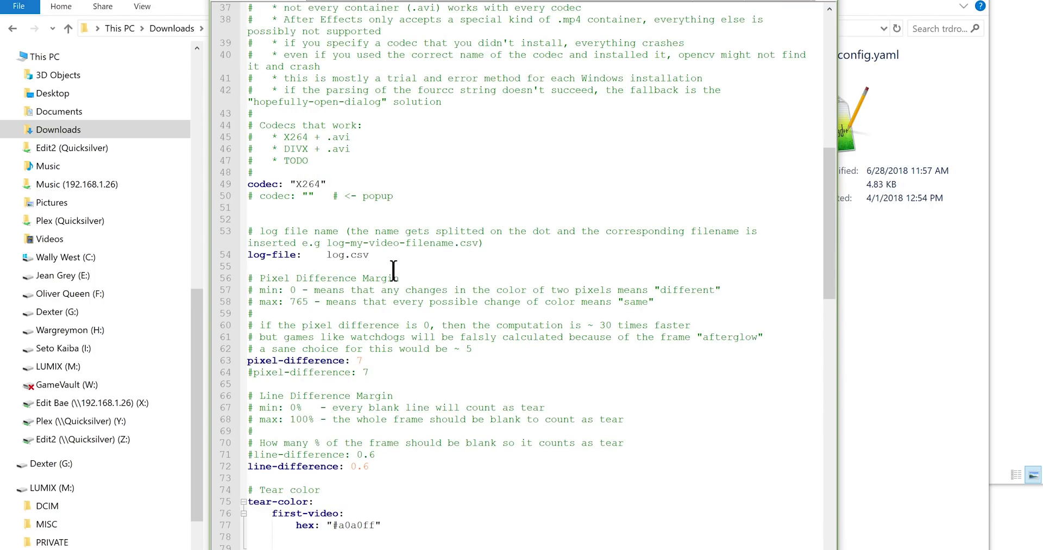
scroll(459, 263, up, 5)
click(297, 360)
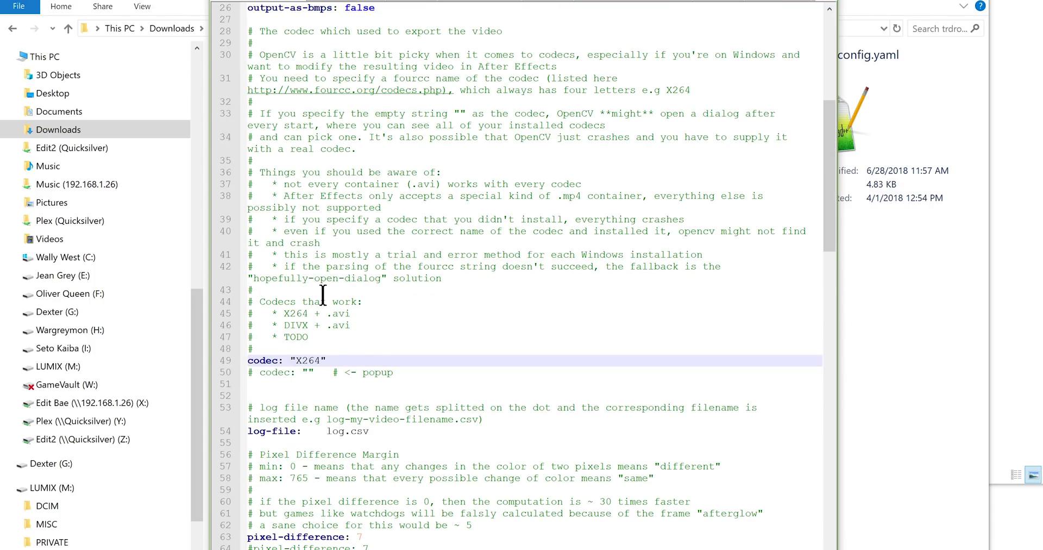
click(307, 326)
click(285, 324)
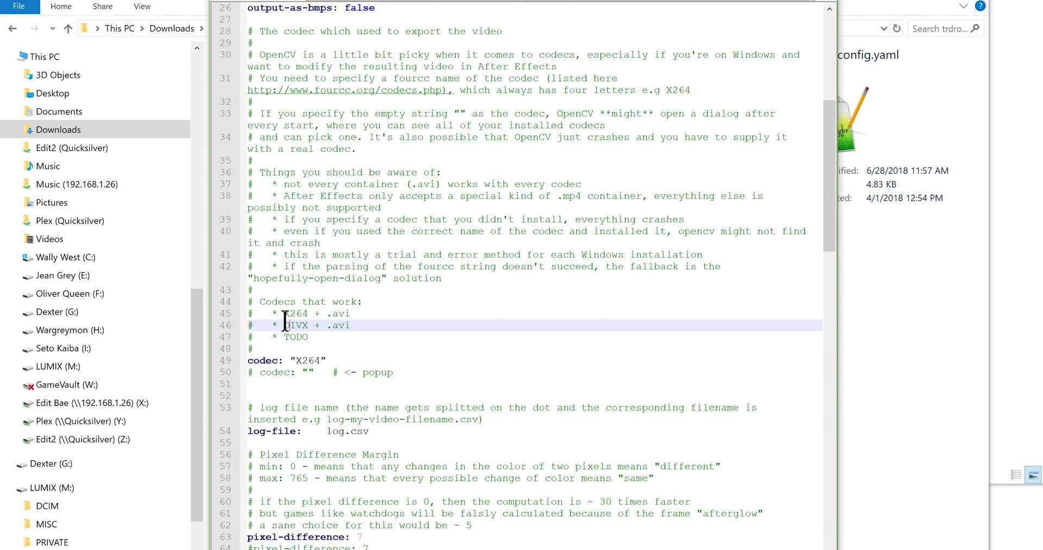
click(285, 314)
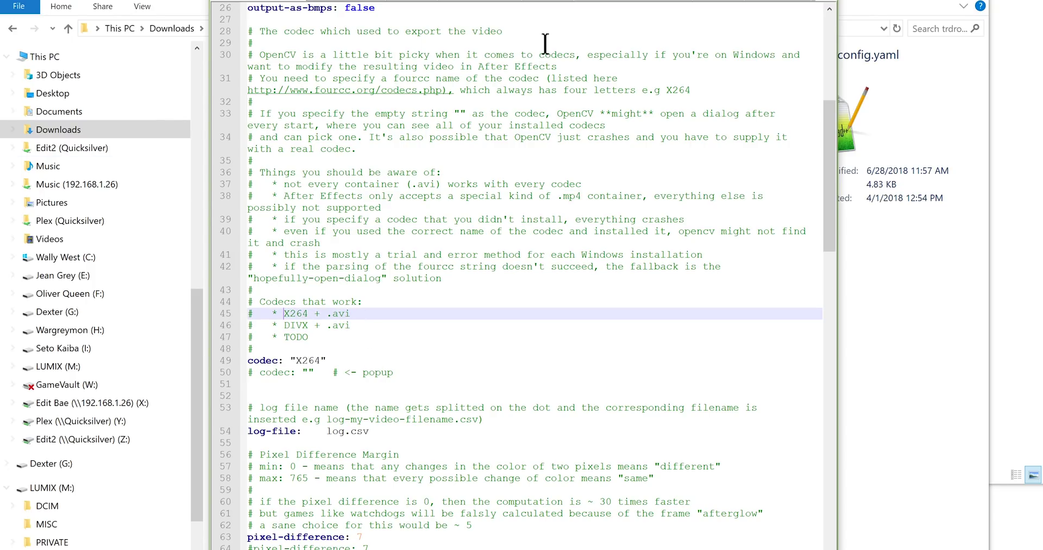
scroll(479, 248, down, 2)
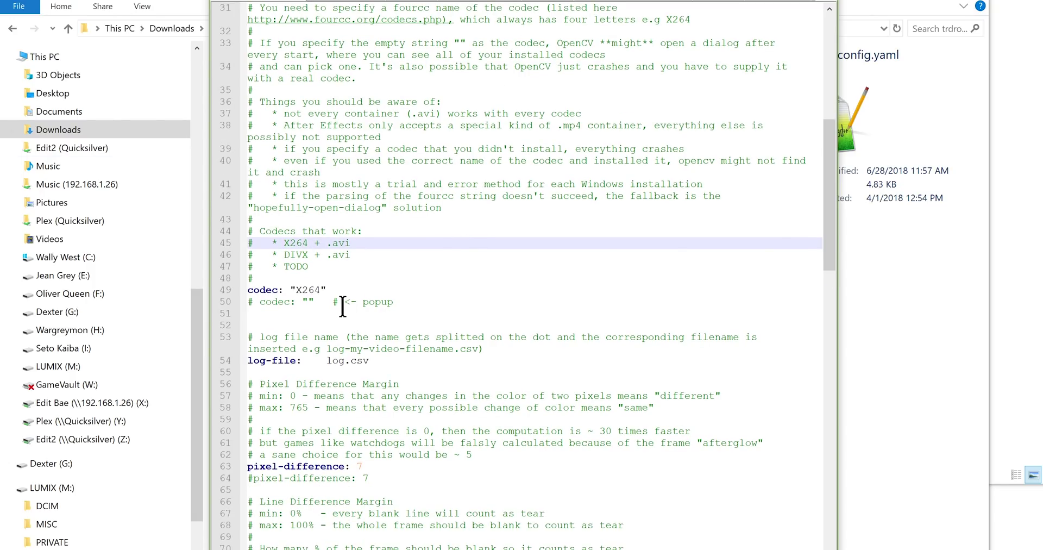
scroll(359, 275, down, 1)
scroll(377, 250, down, 3)
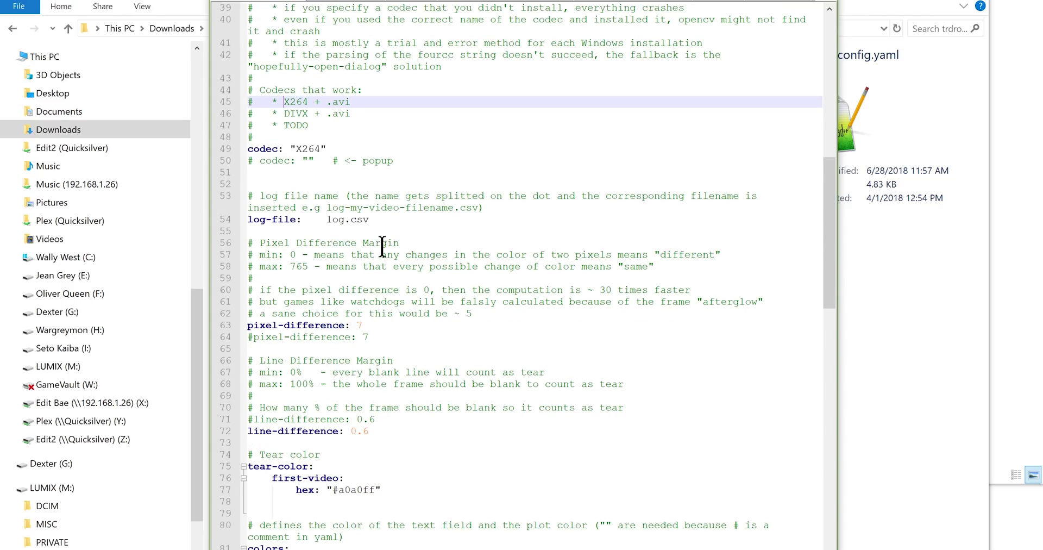
scroll(374, 243, down, 3)
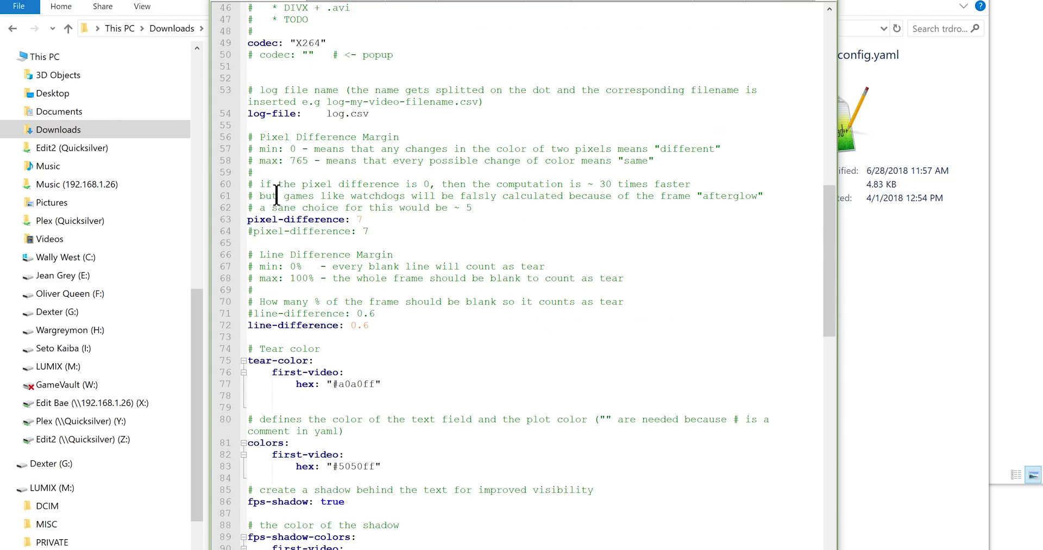
scroll(395, 266, down, 3)
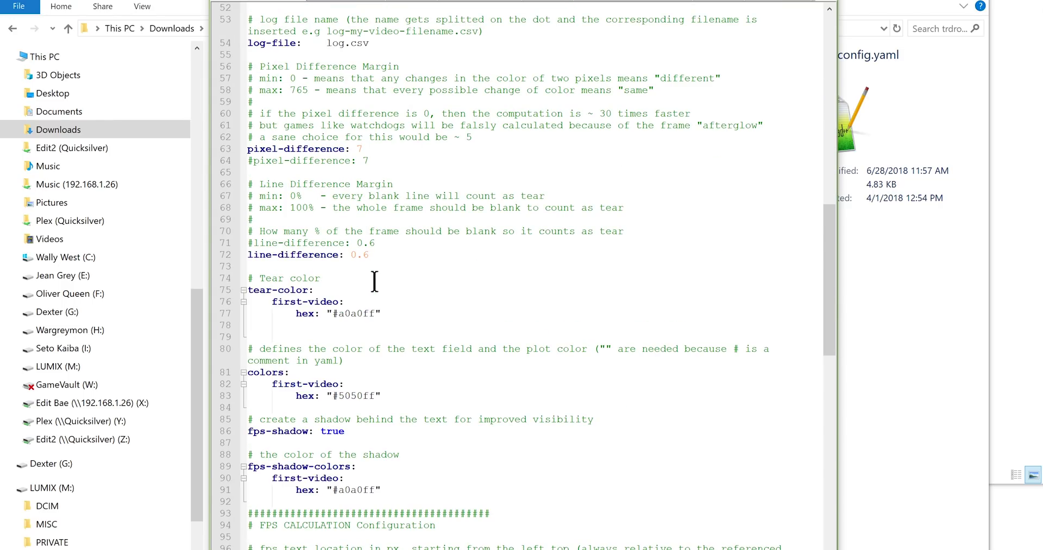
click(332, 312)
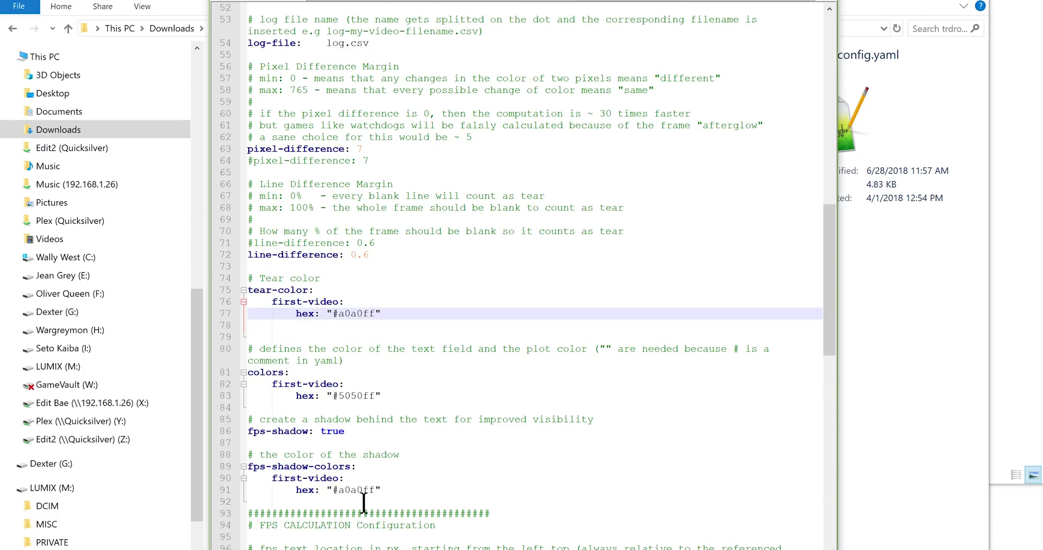
scroll(379, 325, up, 2)
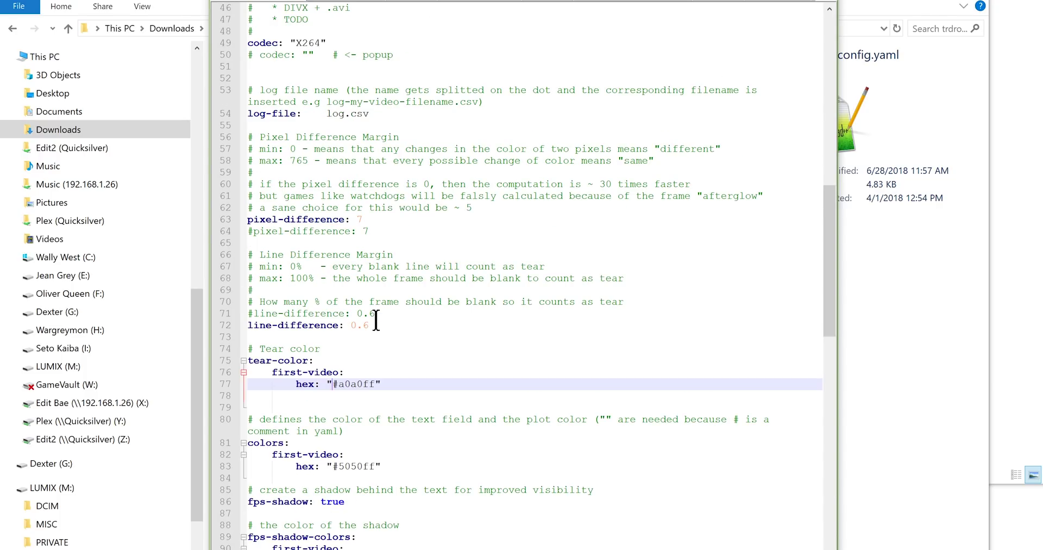
scroll(373, 293, down, 2)
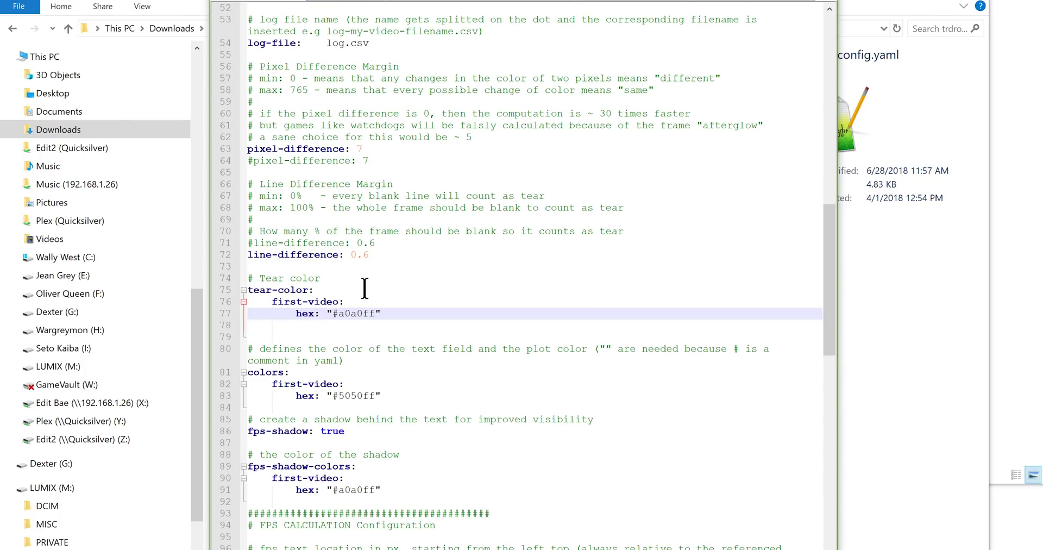
scroll(364, 288, down, 1)
scroll(364, 288, up, 2)
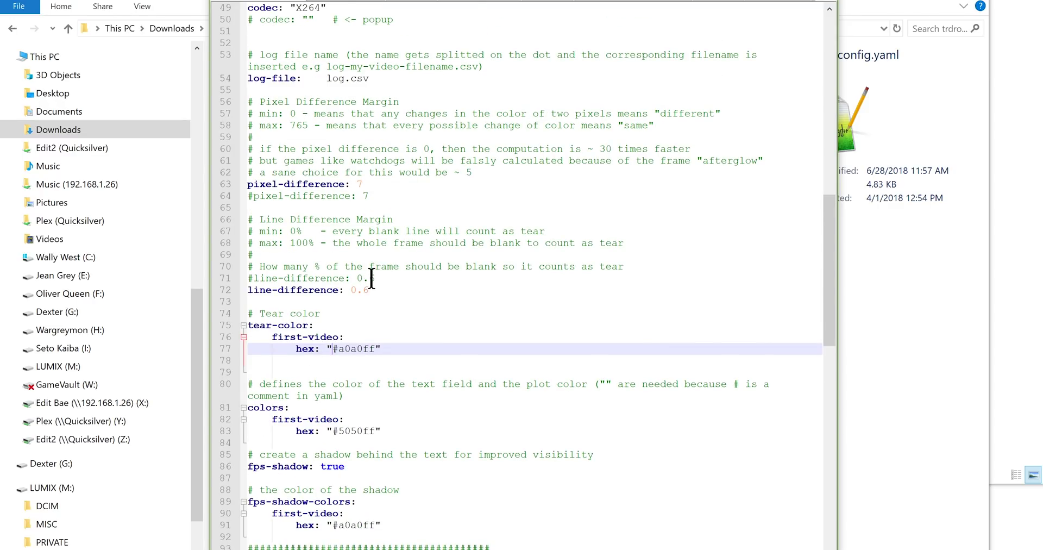
scroll(372, 280, up, 1)
click(364, 219)
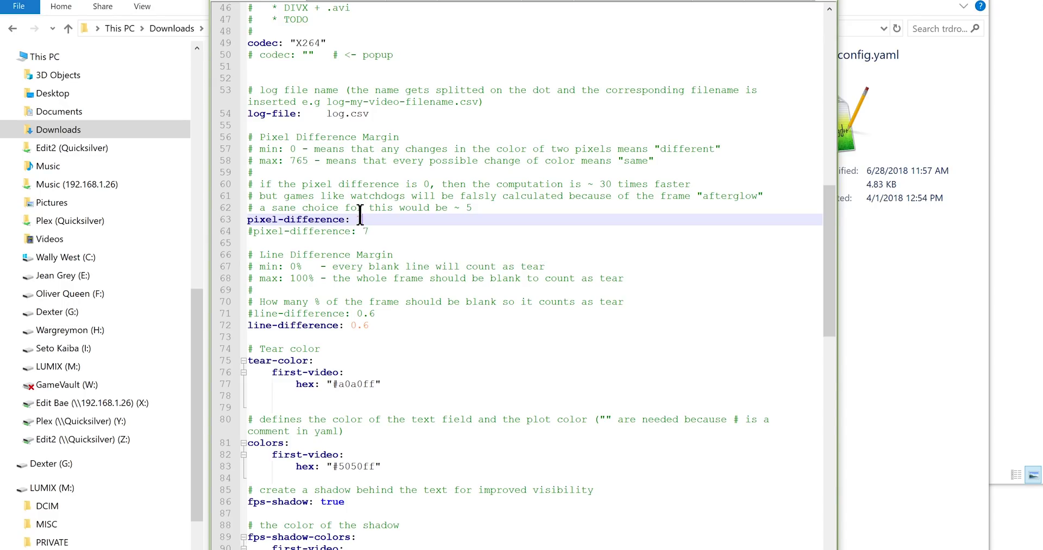
Step: Retype 7 as the pixel-difference value on line 63 and switch to the Live Gamer Ultra folder
text(7)
click(368, 226)
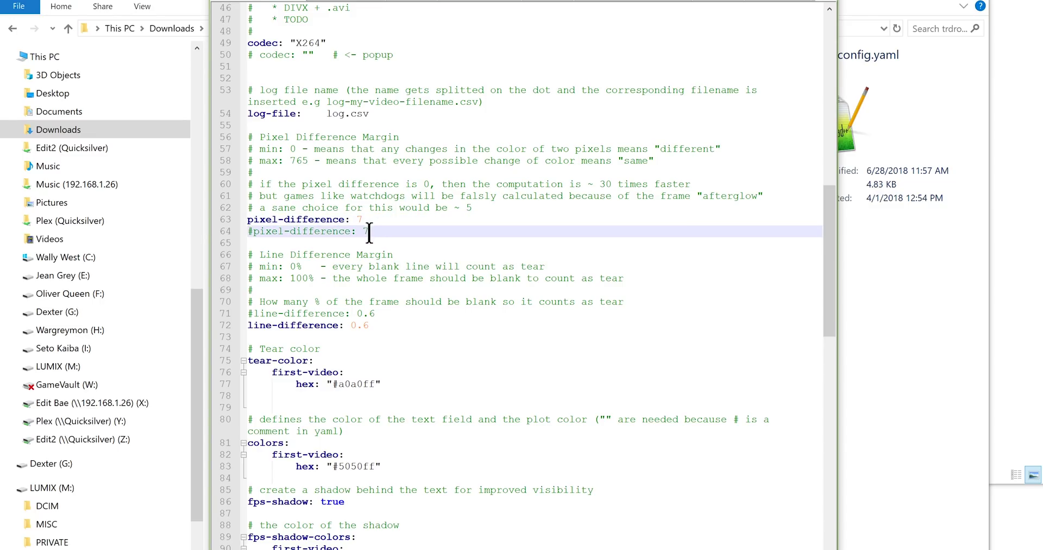
click(376, 219)
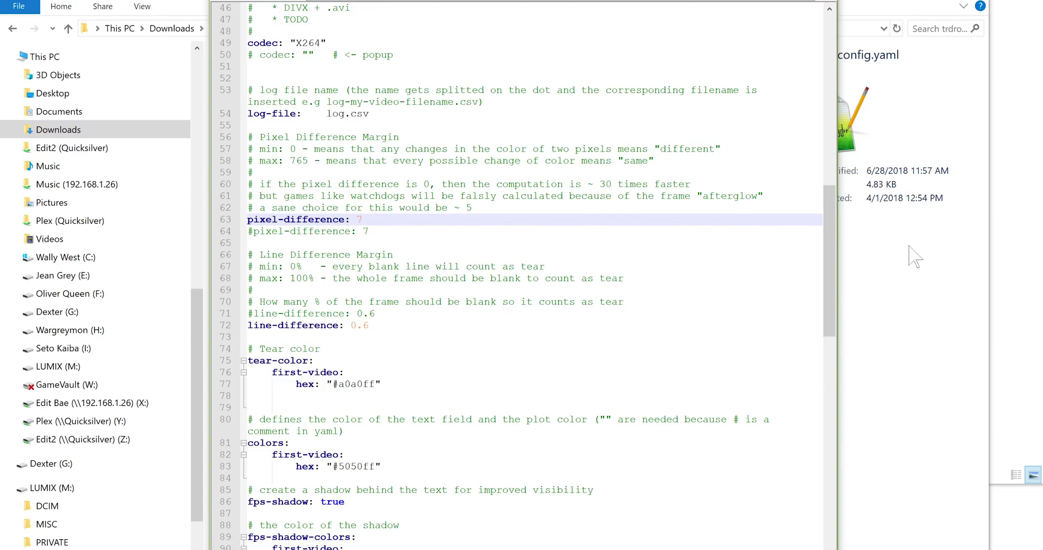
click(362, 231)
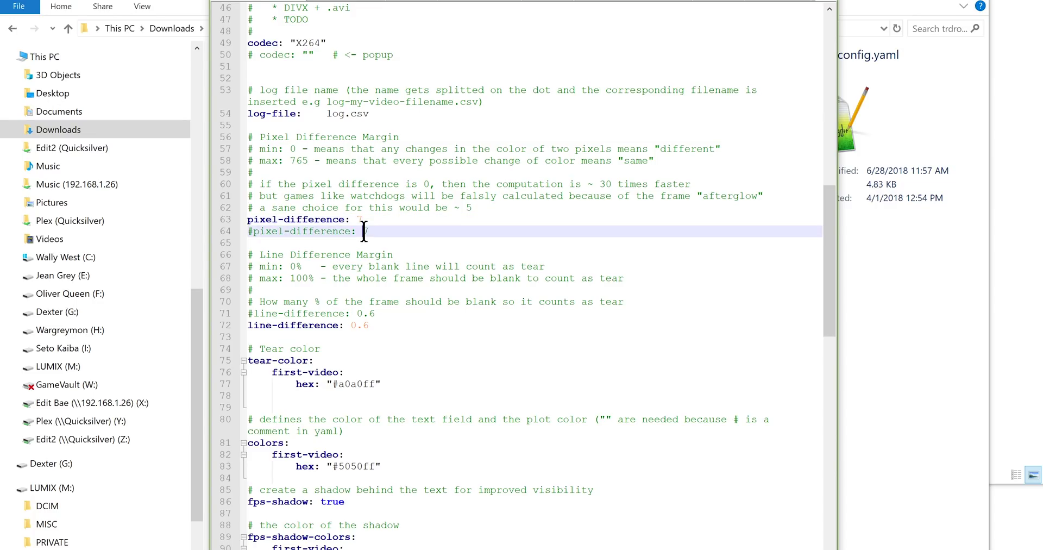
key(alt+Tab)
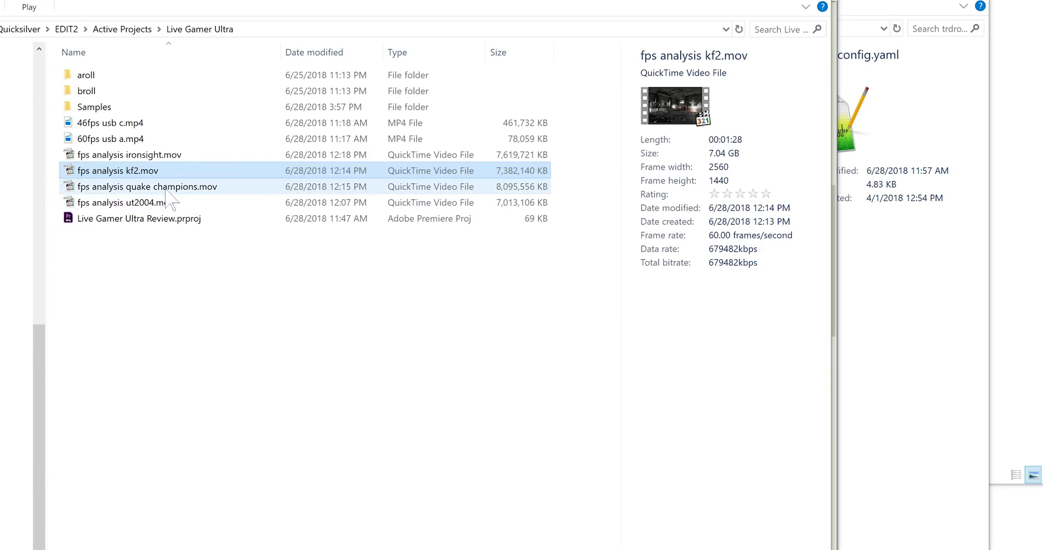
Step: Open fps analysis kf2.mov from the Live Gamer Ultra folder in MPC-HC
mouse_move(152, 173)
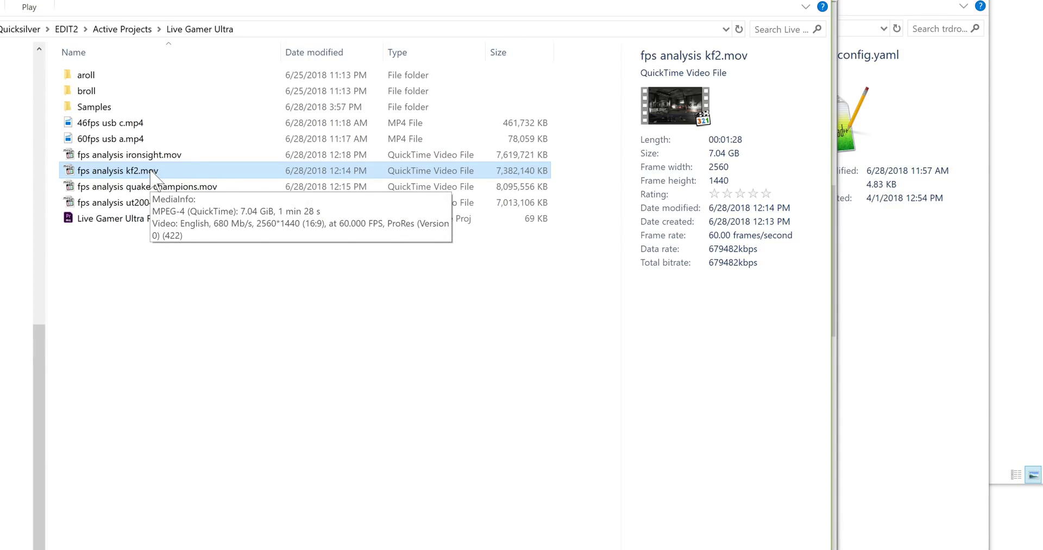
double_click(151, 172)
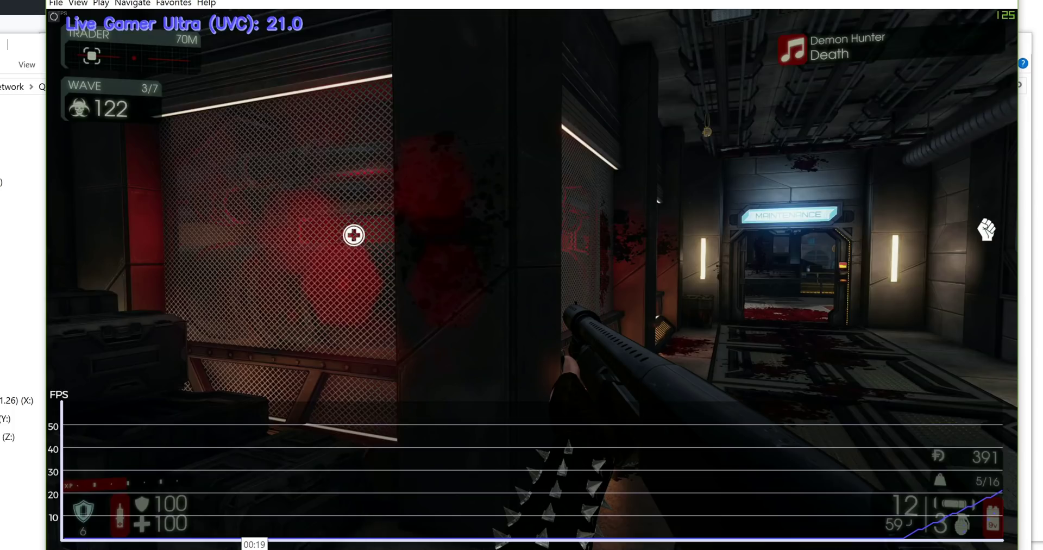
Step: Resume the kf2 footage and seek back to about 00:36, 00:35 and 00:33
click(255, 543)
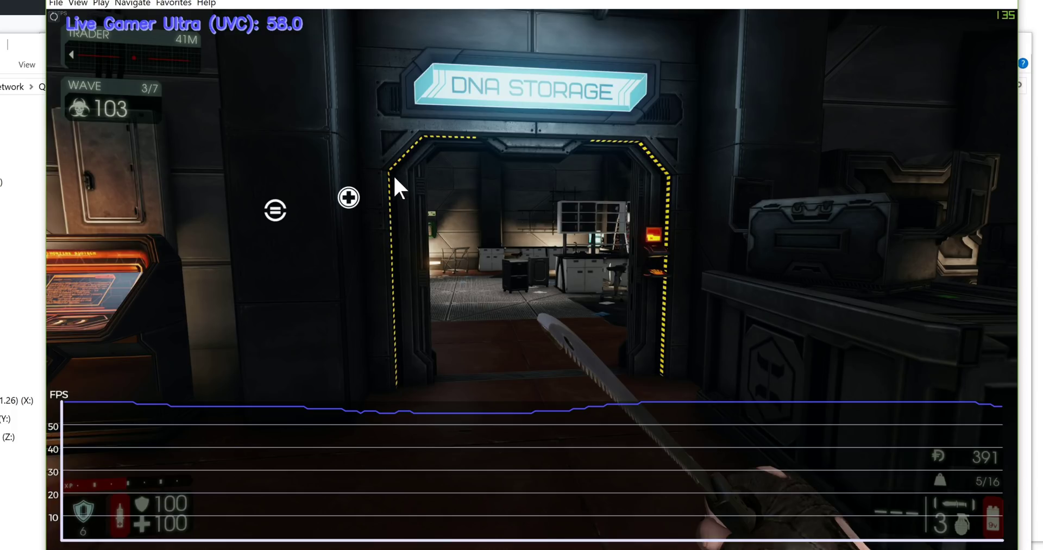
click(354, 234)
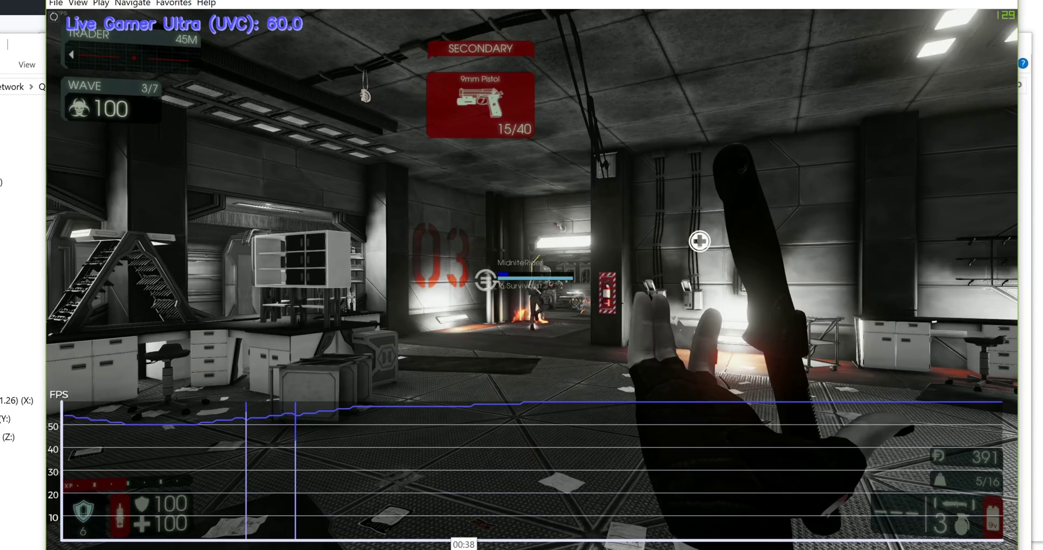
click(476, 546)
click(442, 543)
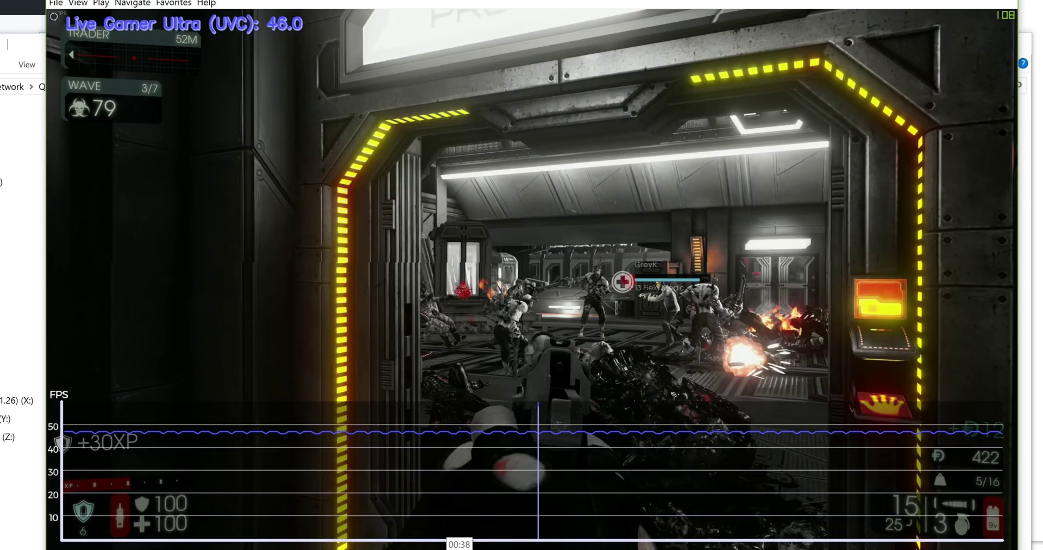
click(435, 543)
click(413, 543)
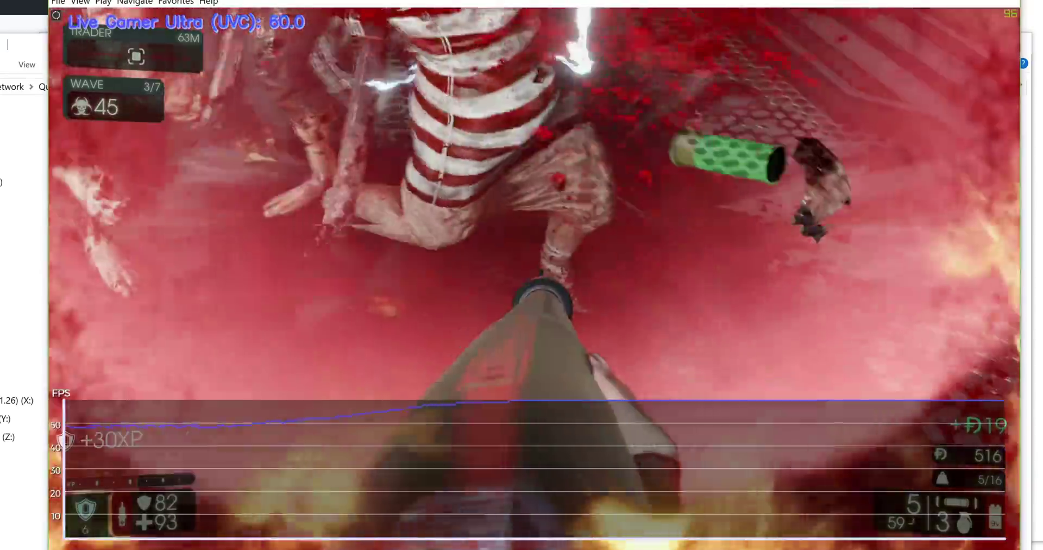
key(alt+Tab)
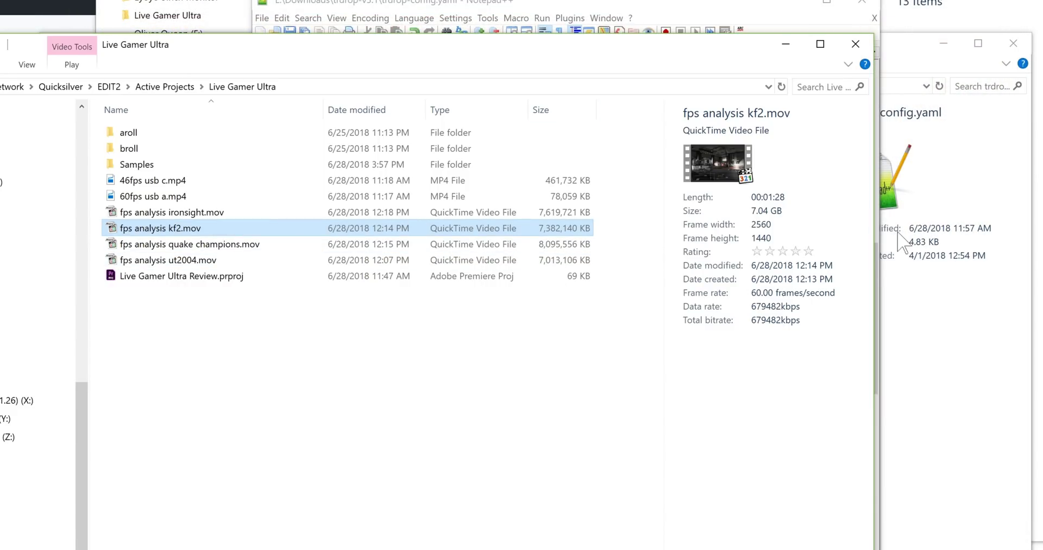
Step: Replace the fps text label 'Live Gamer Ultra (UVC)' with 'Horizon Zero Dawn' in trdrop-config.yaml
click(699, 19)
scroll(508, 268, up, 9)
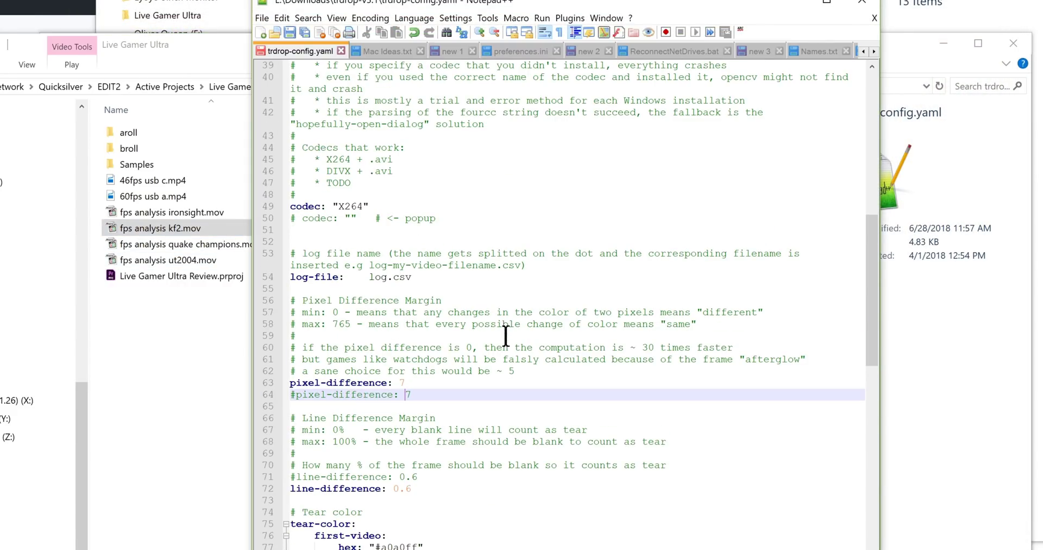
scroll(459, 415, down, 6)
scroll(459, 416, down, 10)
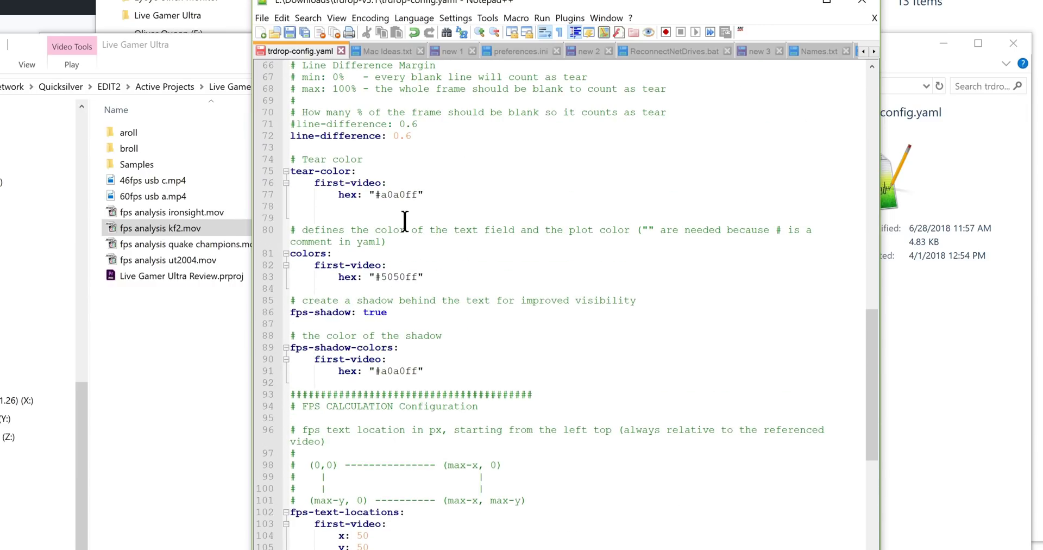
scroll(377, 337, down, 9)
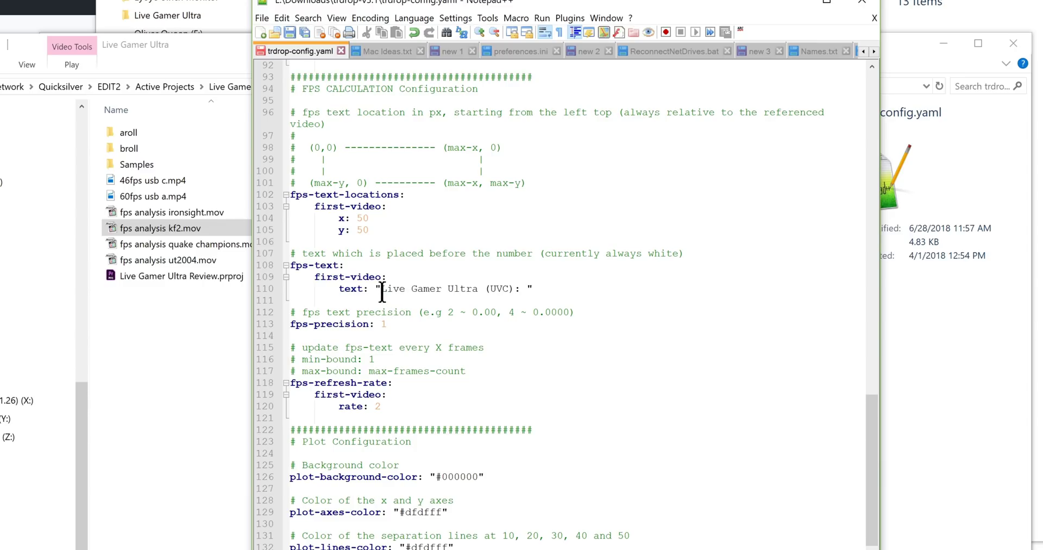
drag(384, 288, 514, 288)
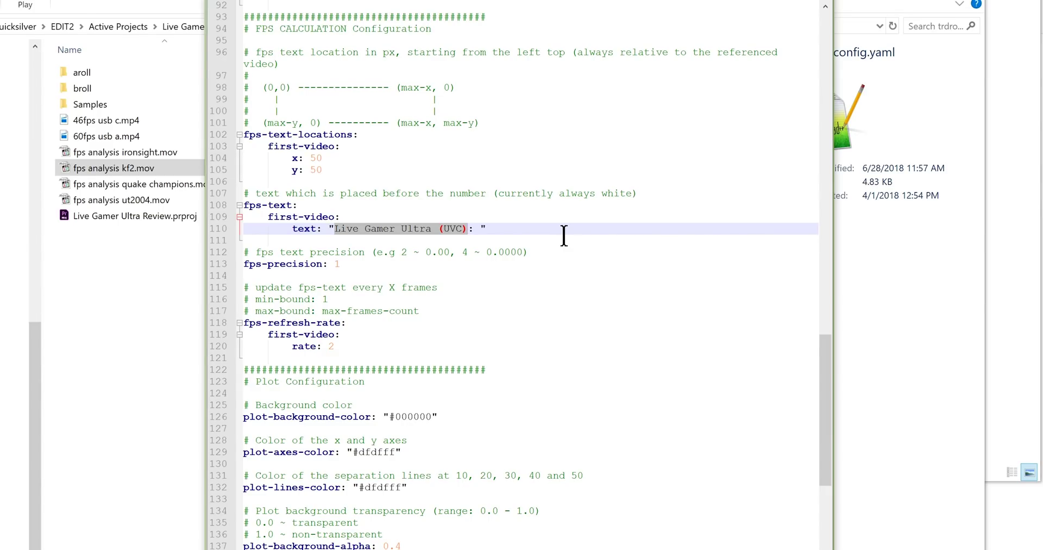
text(Horizon Zero)
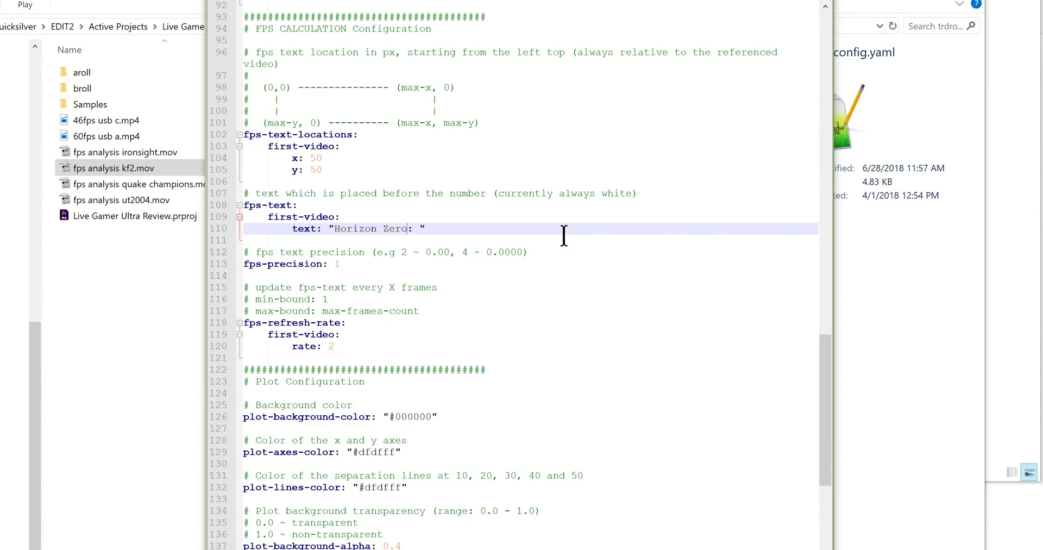
text( Dawn)
scroll(418, 291, down, 2)
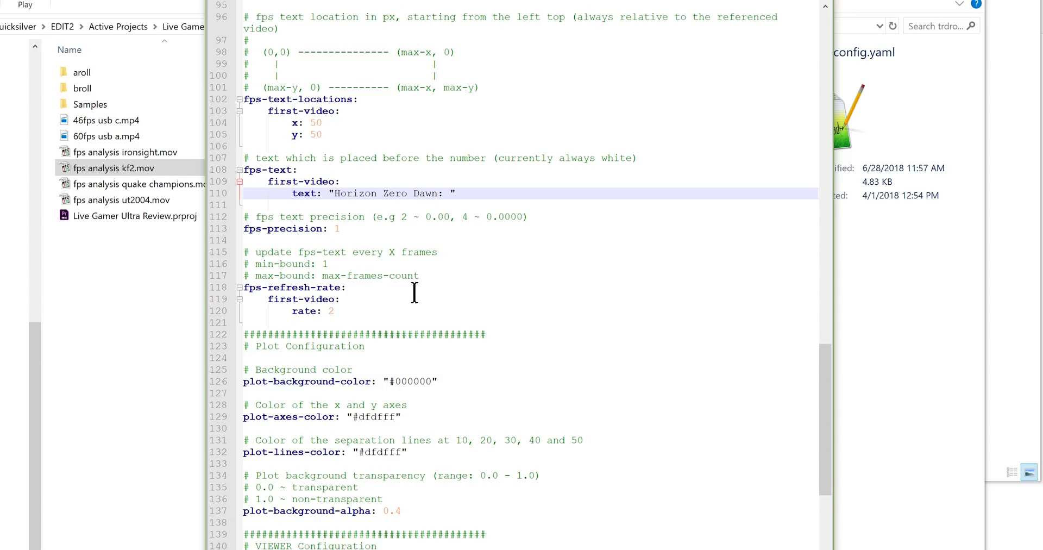
scroll(426, 289, down, 1)
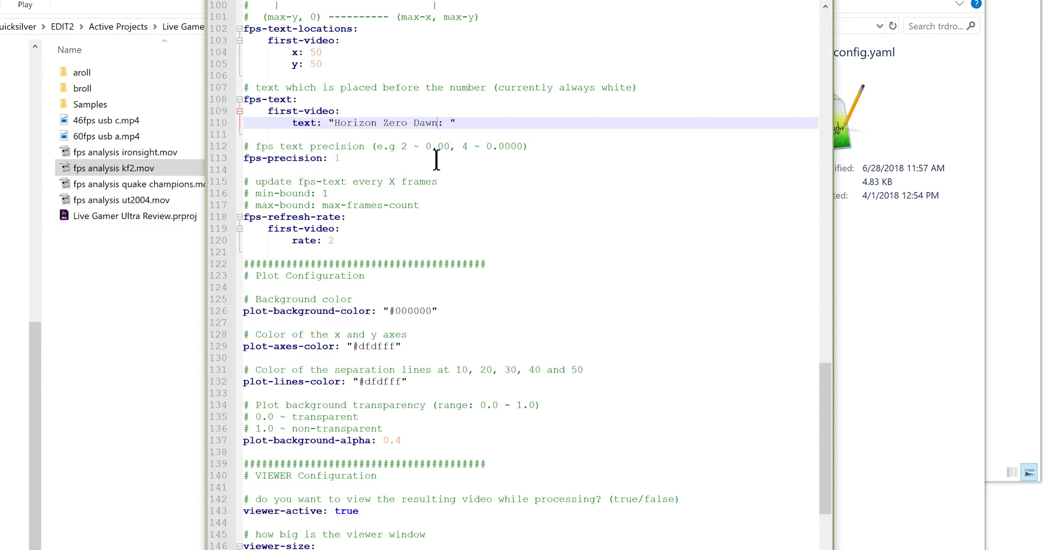
Step: Move through the fps-precision and viewer height lines down toward the writer settings
click(341, 158)
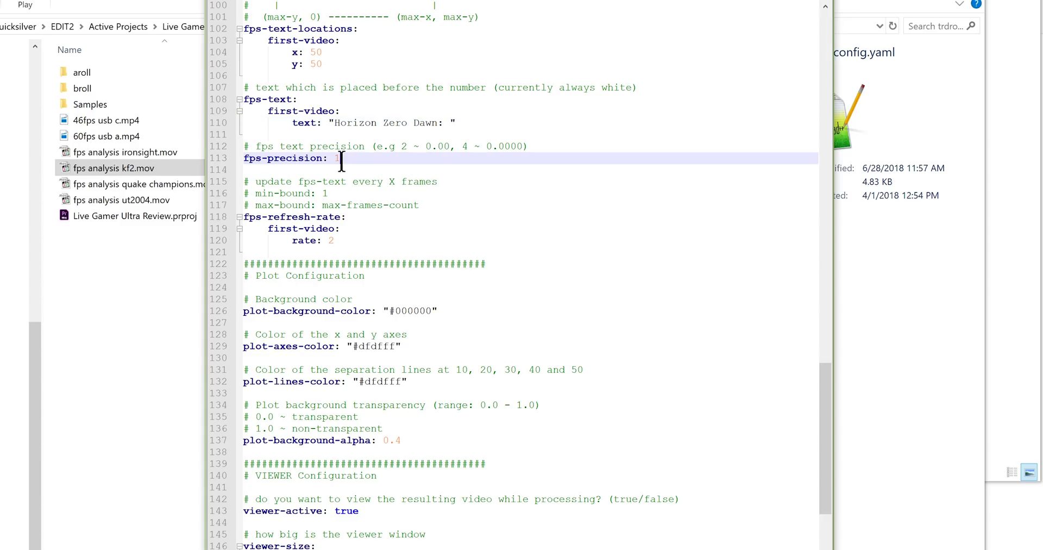
click(443, 147)
click(416, 158)
scroll(391, 257, down, 4)
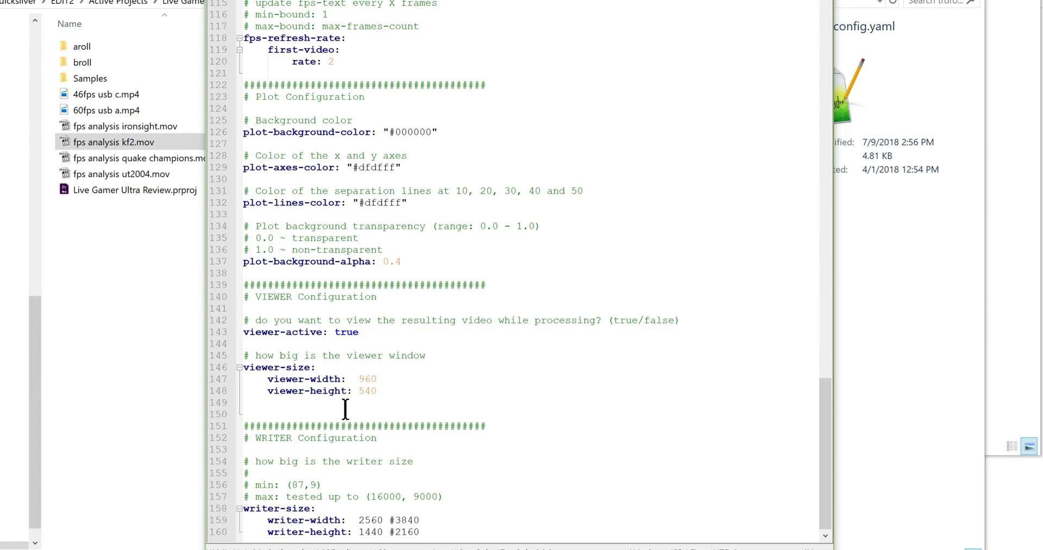
click(379, 386)
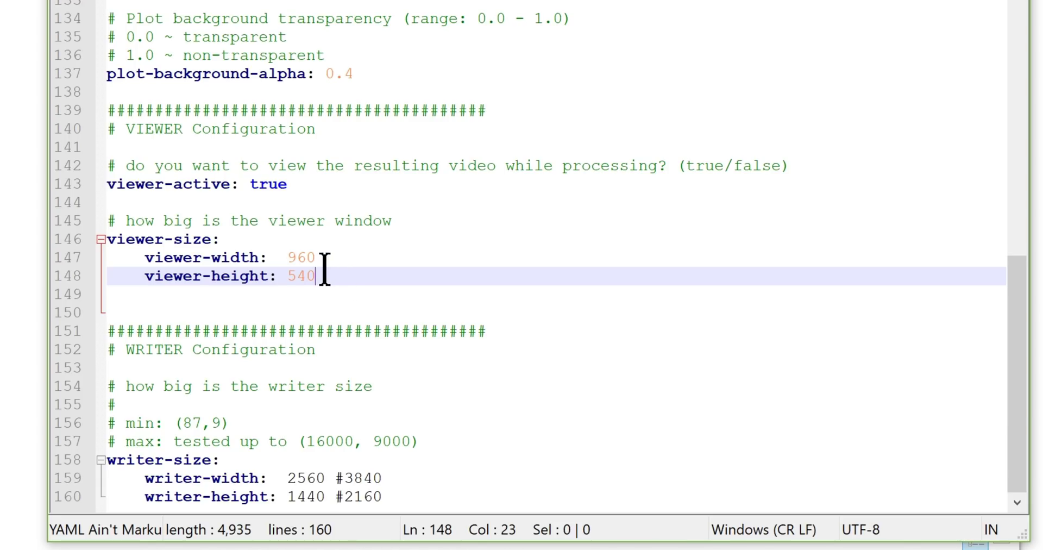
Step: Change the writer width from 2560 to 3840 and the height from 1440 to 2160
click(275, 478)
click(289, 477)
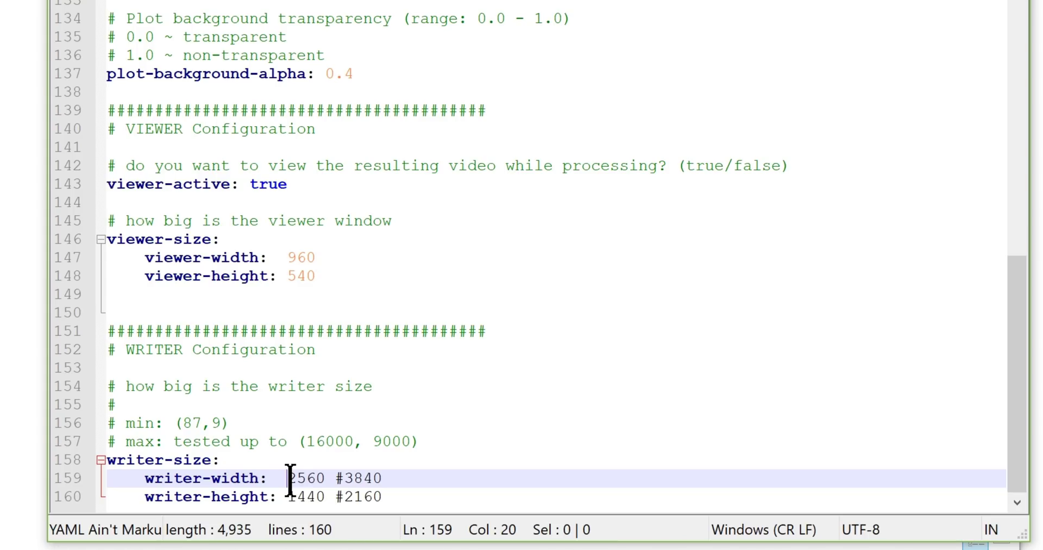
drag(290, 477, 325, 478)
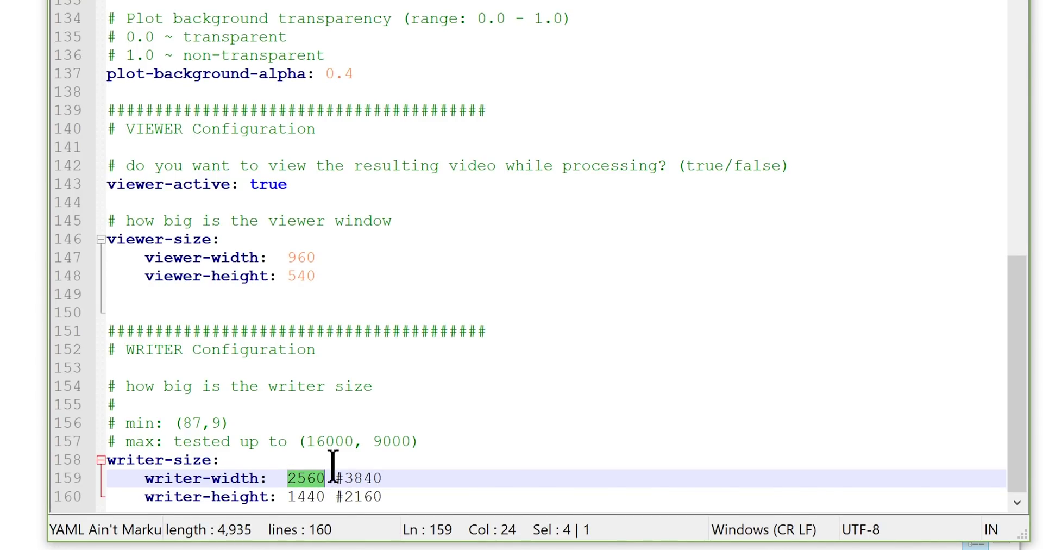
text(3840)
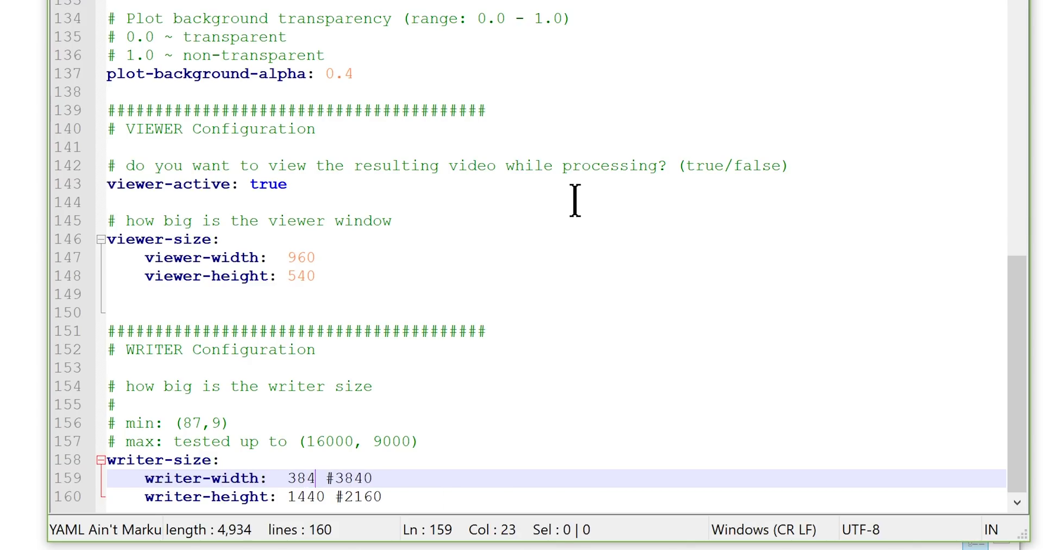
drag(328, 495, 286, 496)
text(2160)
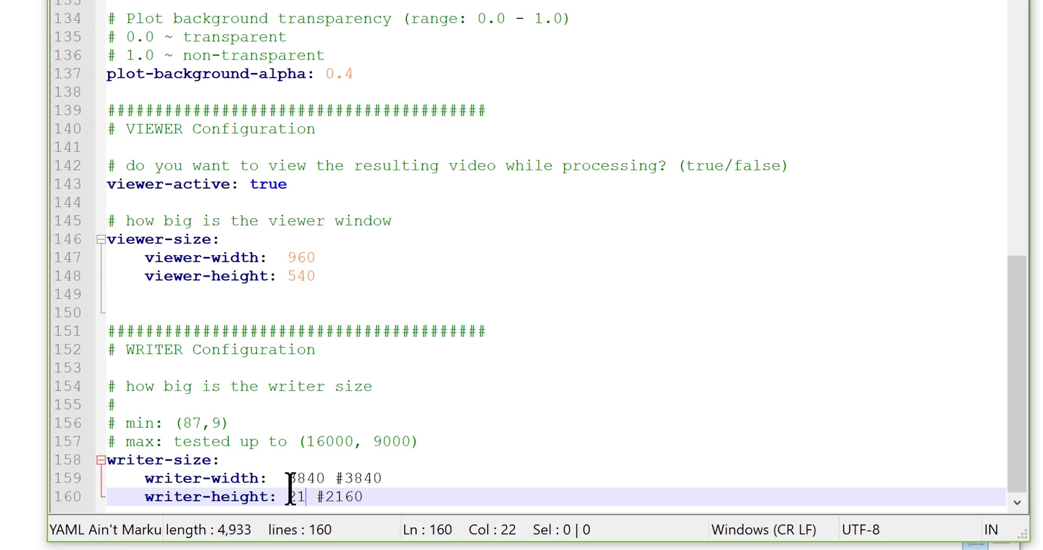
click(603, 85)
scroll(603, 86, up, 9)
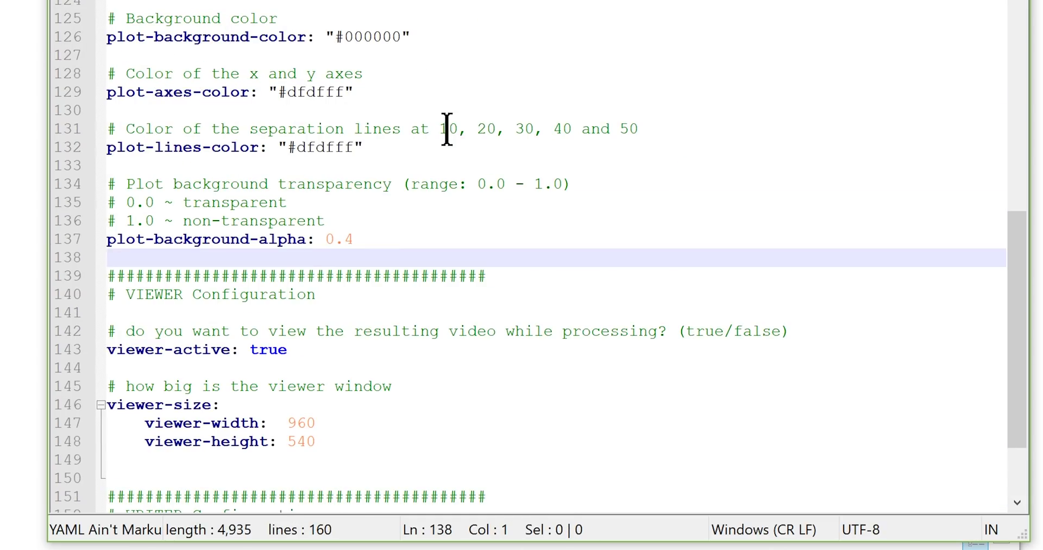
Step: Minimize Notepad++ and launch trdrop_c.exe from the trdrop-v3.1 folder
click(314, 134)
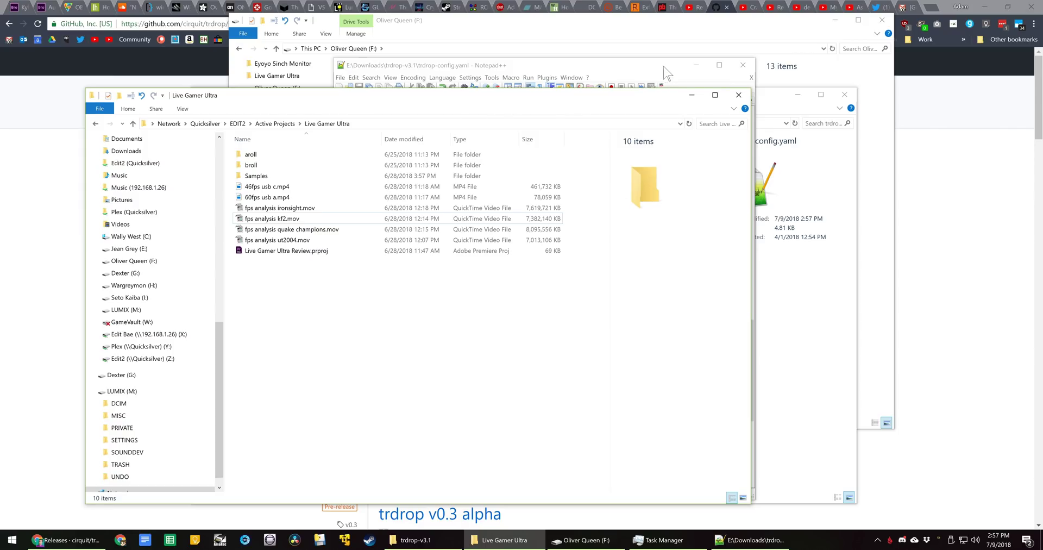
click(695, 64)
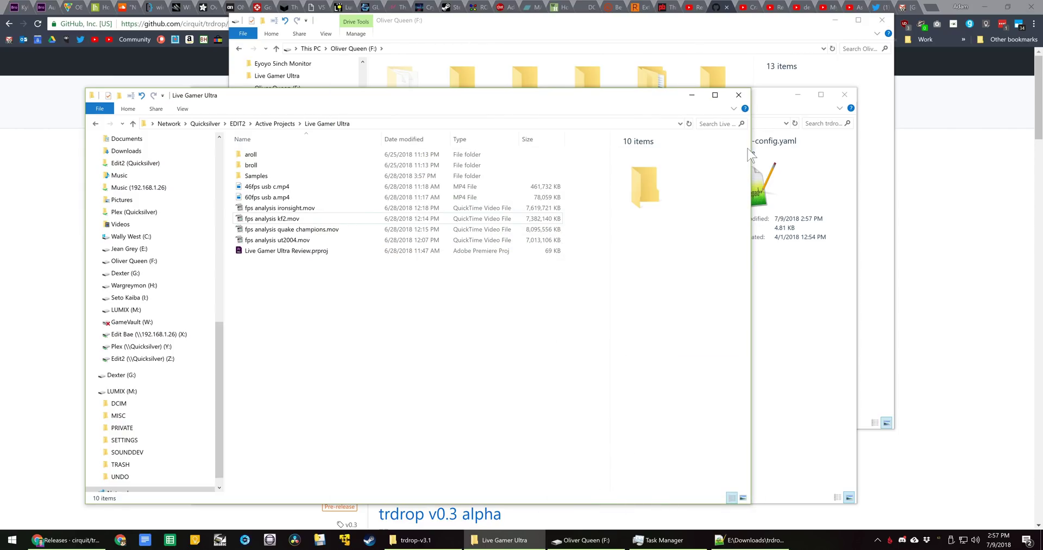
click(785, 156)
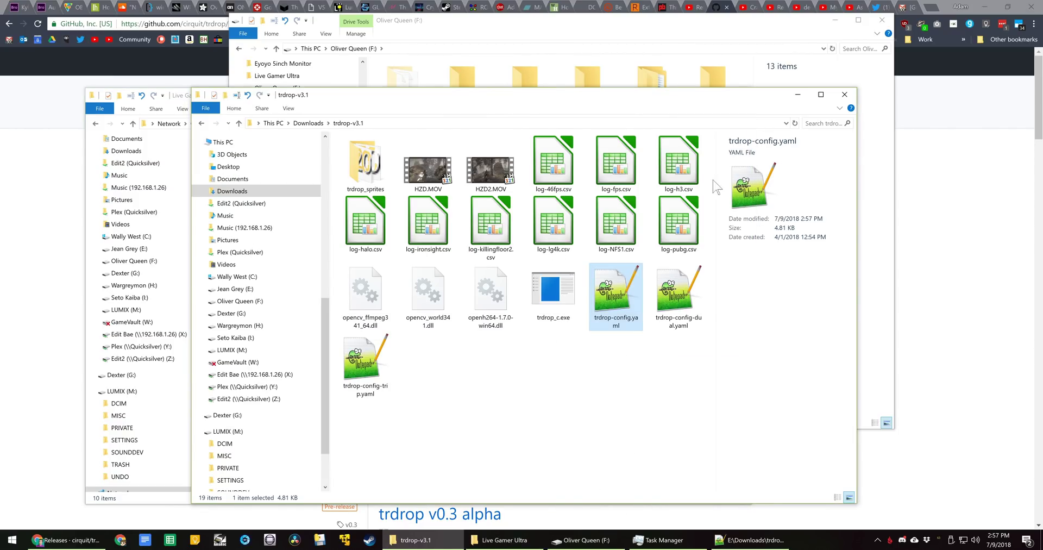
click(552, 297)
double_click(552, 296)
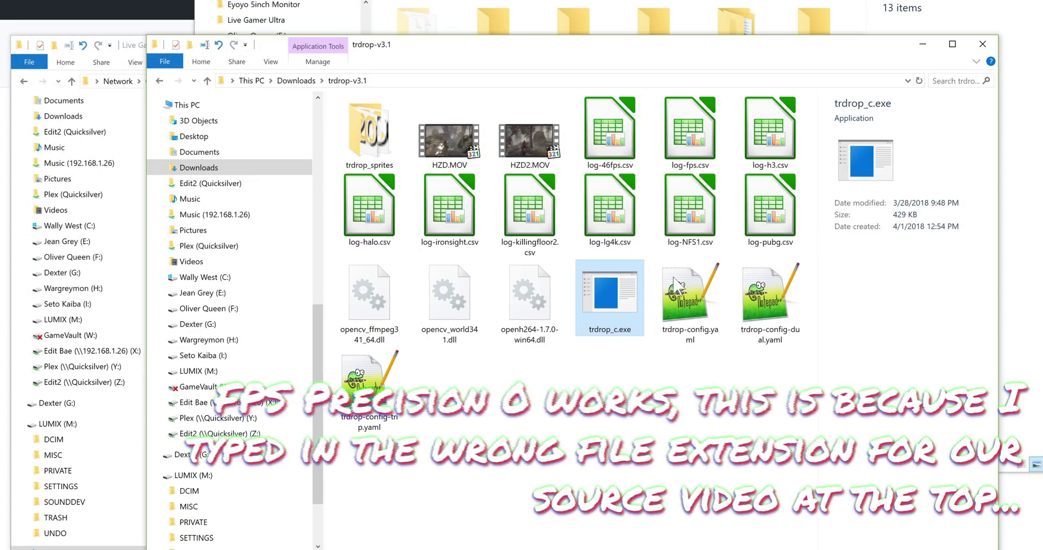
Step: Correct the config's input video from HZD.mp4 to HZD.MOV on line 17 and save it
double_click(675, 282)
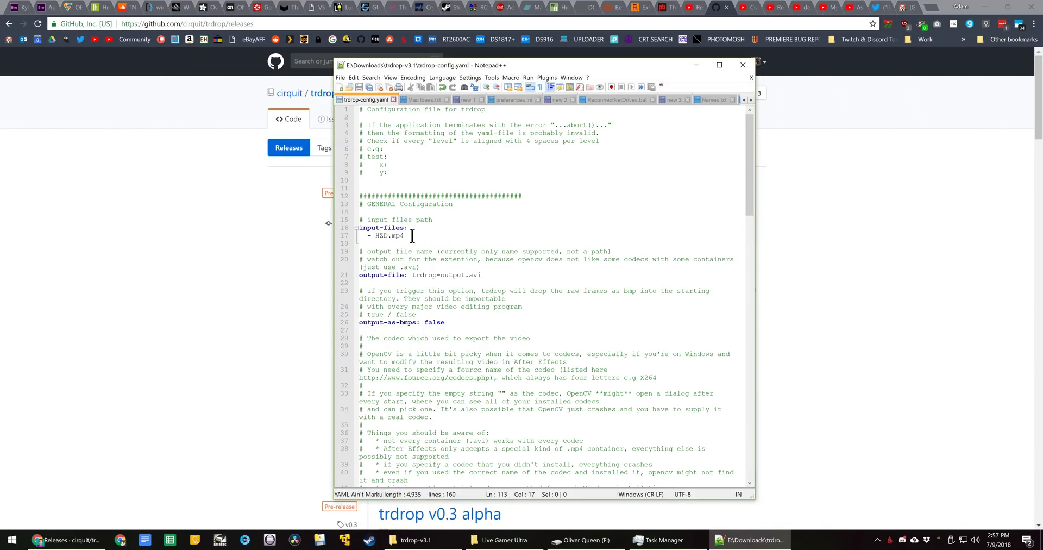
click(412, 235)
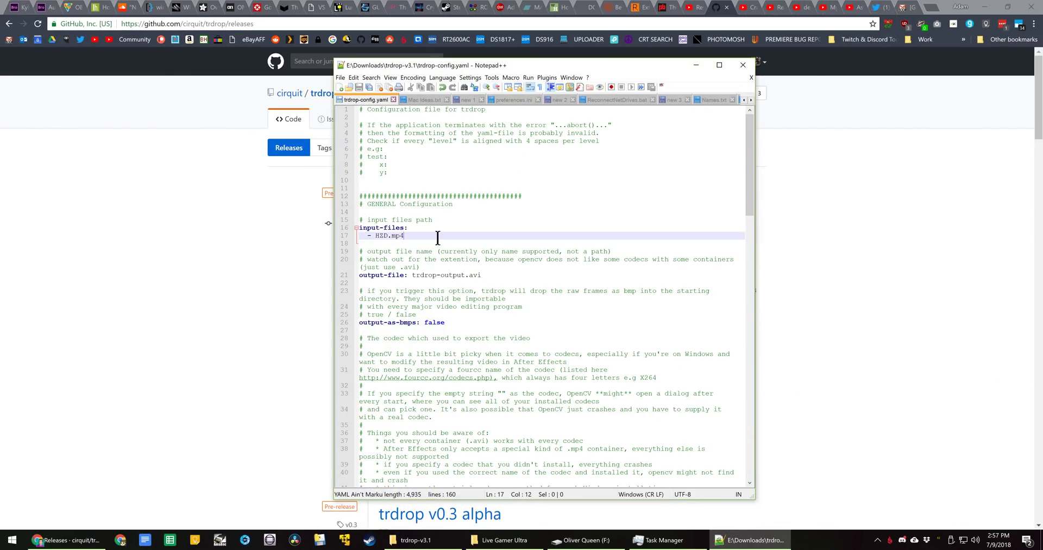
key(BackSpace)
key(BackSpace)
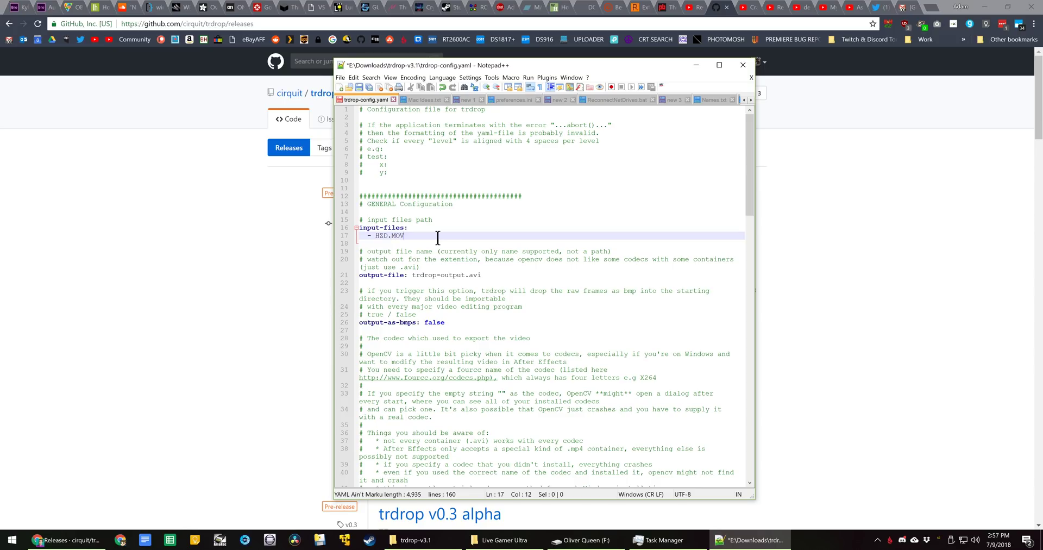
key(ctrl+s)
click(433, 540)
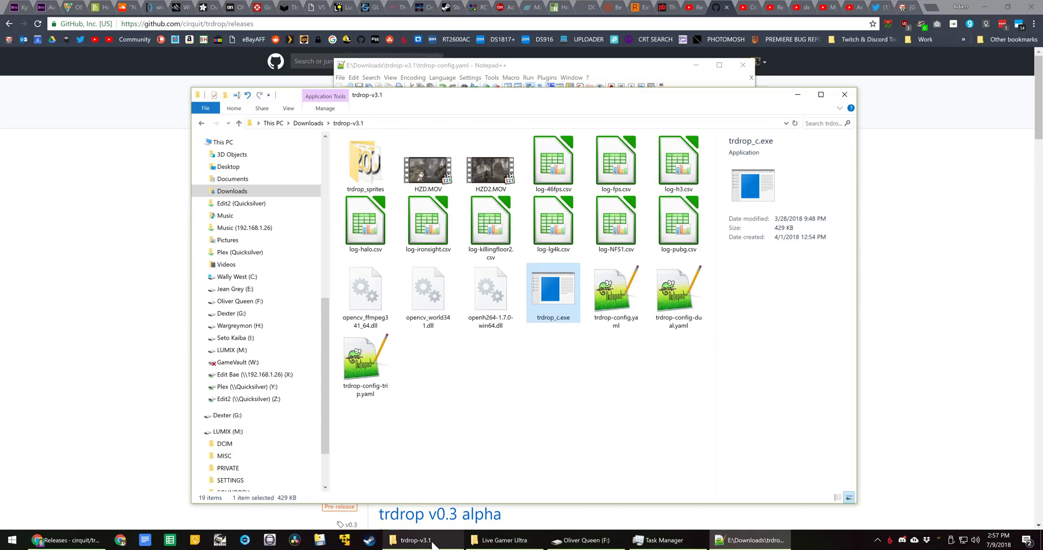
Step: Run trdrop_c.exe to render the overlay, checking HZD2.MOV's details while it runs
double_click(546, 283)
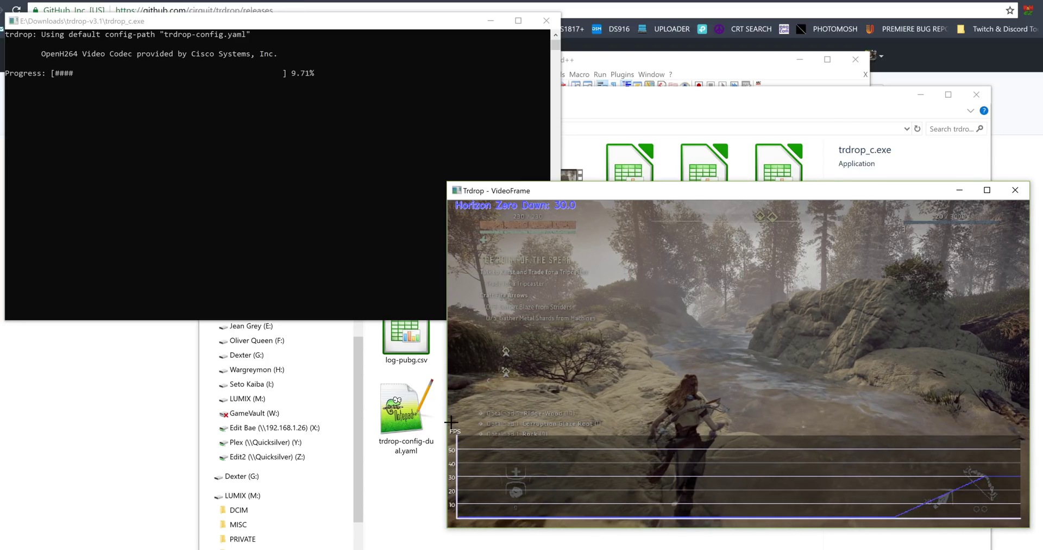
click(655, 108)
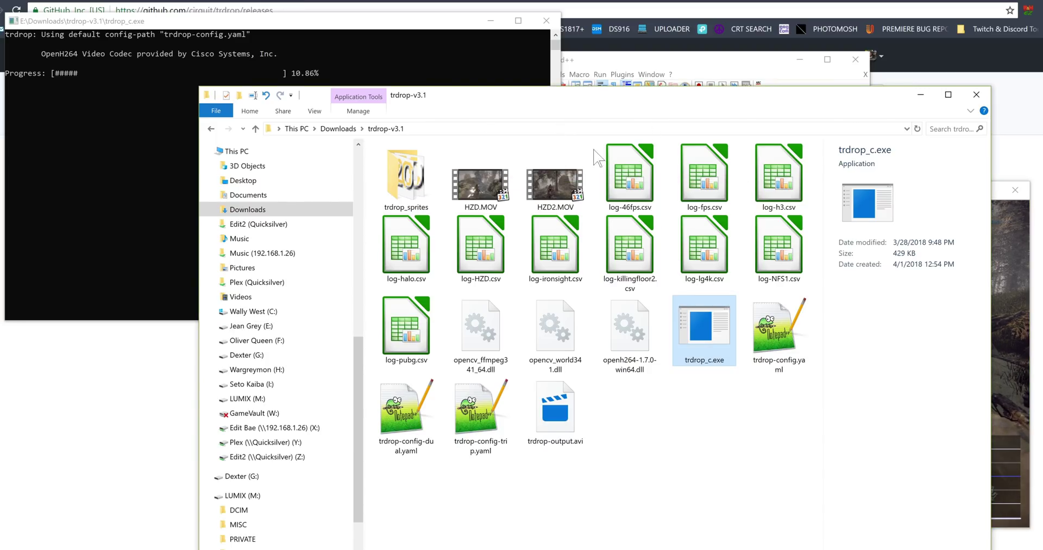
click(576, 203)
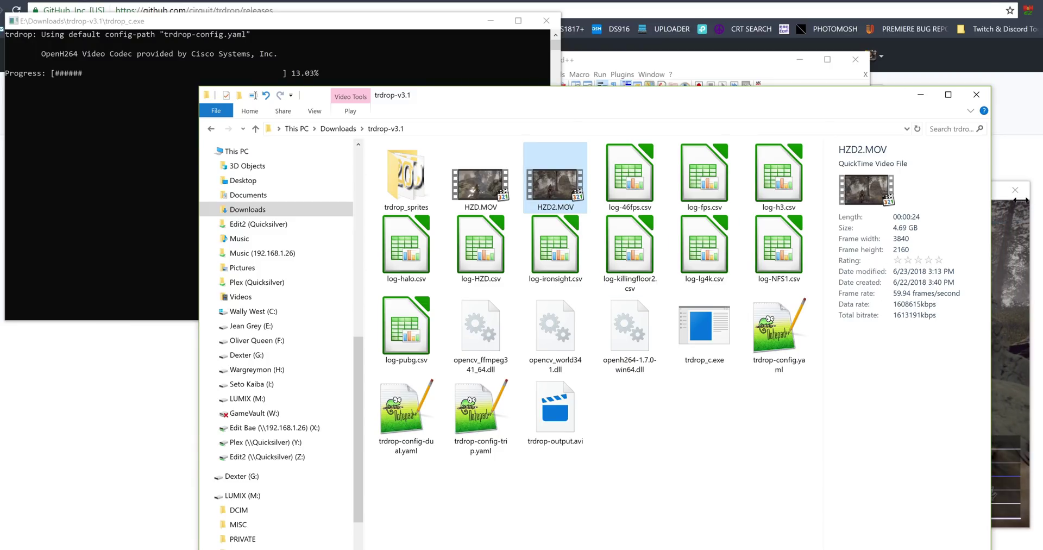
click(1020, 437)
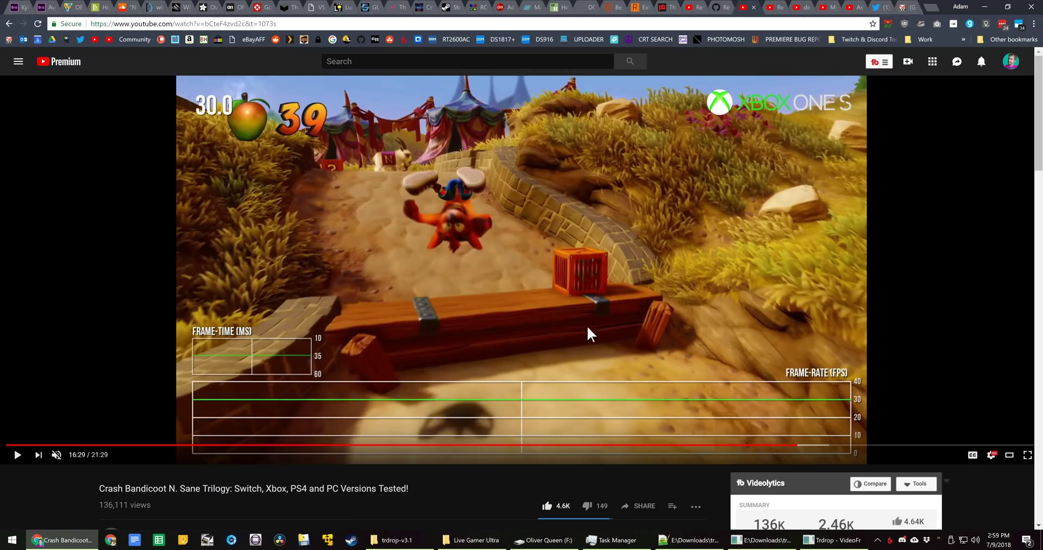
Step: Switch to the trdrop GitHub releases page and check the render in the VideoFrame and console windows
scroll(390, 312, down, 3)
scroll(454, 356, up, 3)
click(722, 8)
click(831, 539)
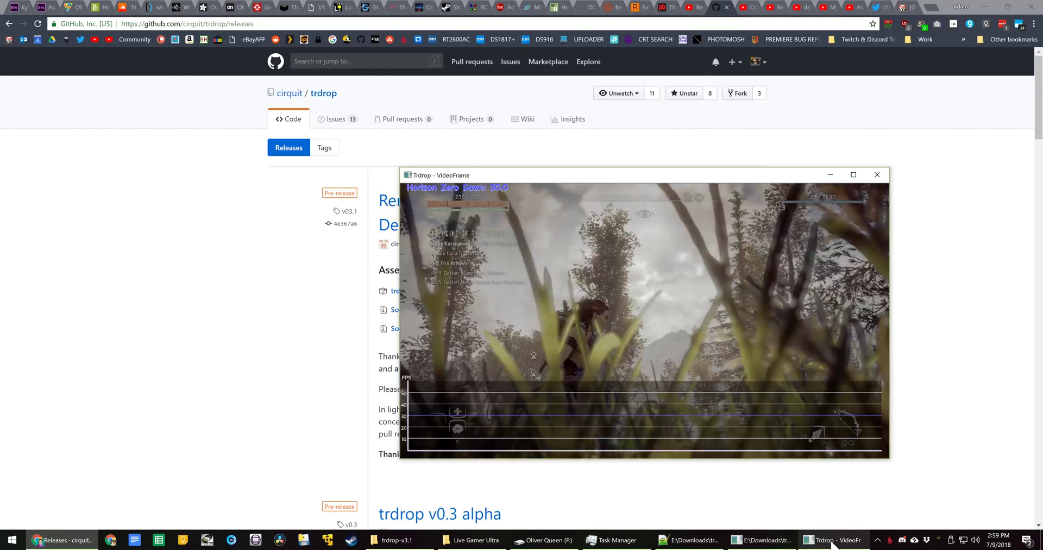
click(760, 539)
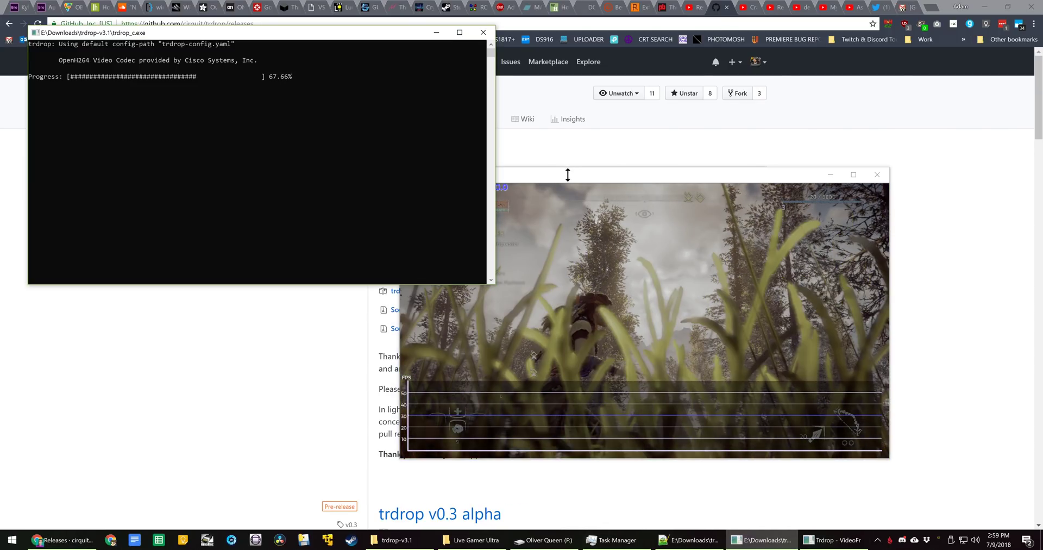
click(569, 177)
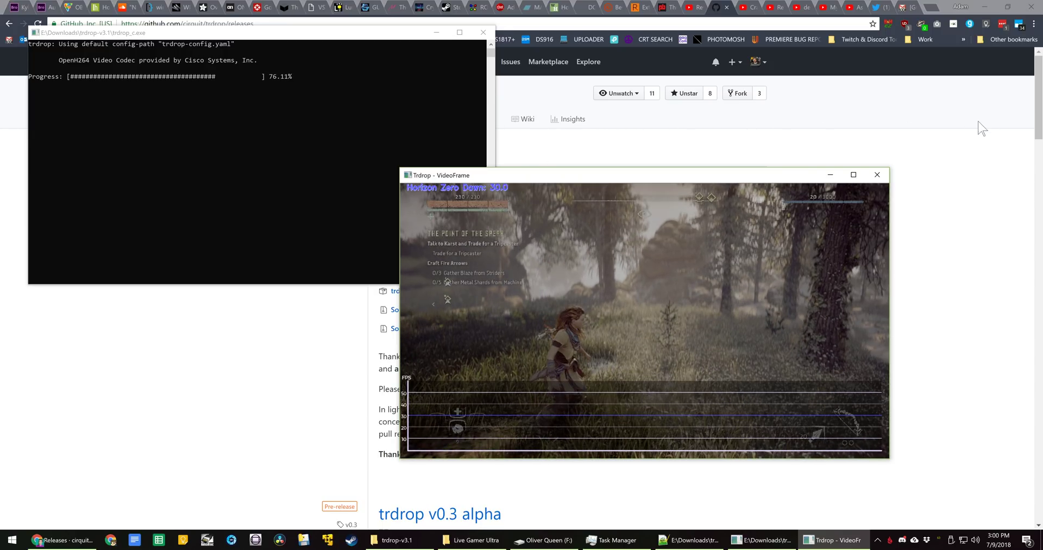
click(824, 160)
Step: Scroll the releases page to the v0.3 triple-video example, then raise the trdrop VideoFrame preview
scroll(467, 228, down, 8)
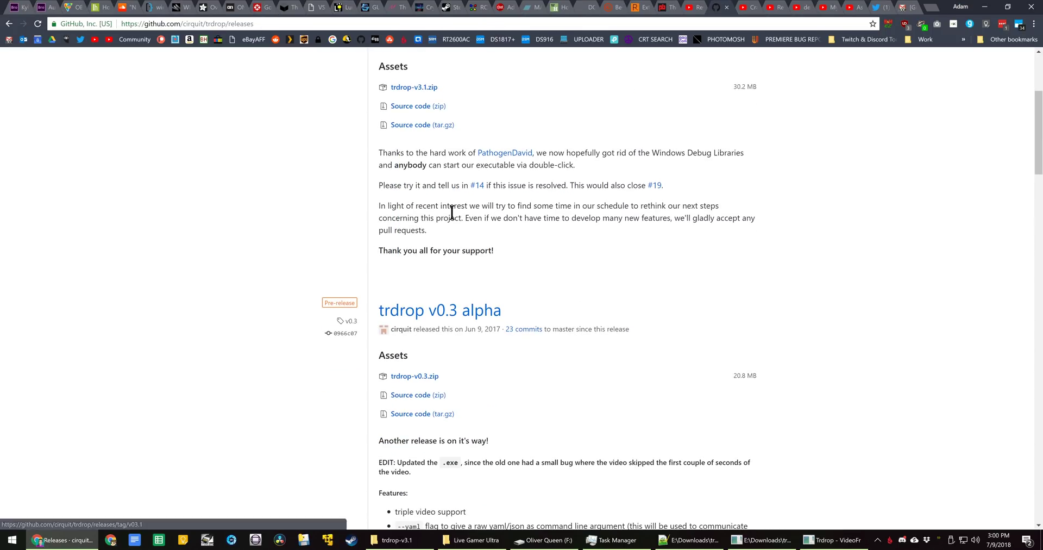
scroll(454, 223, up, 8)
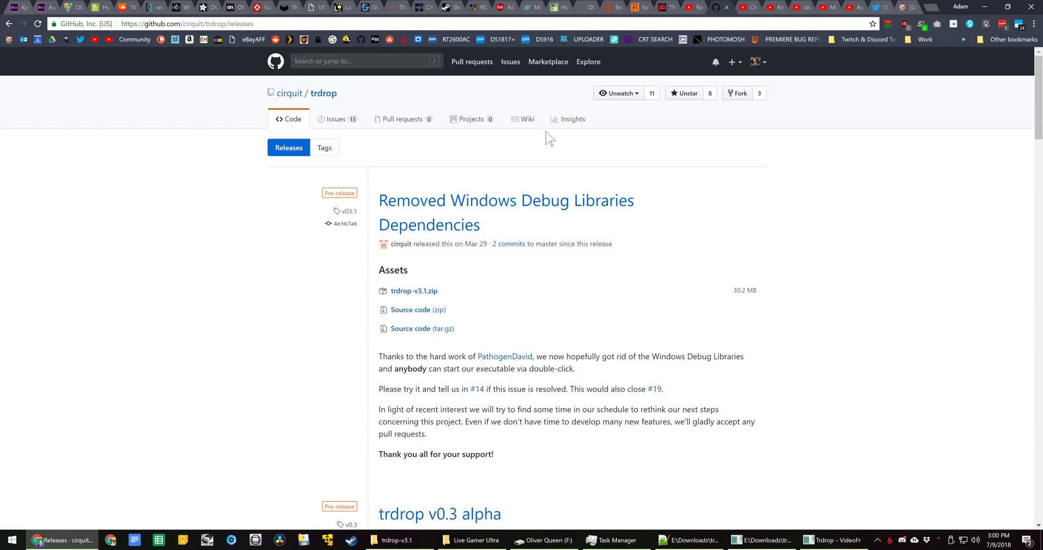
scroll(532, 362, down, 15)
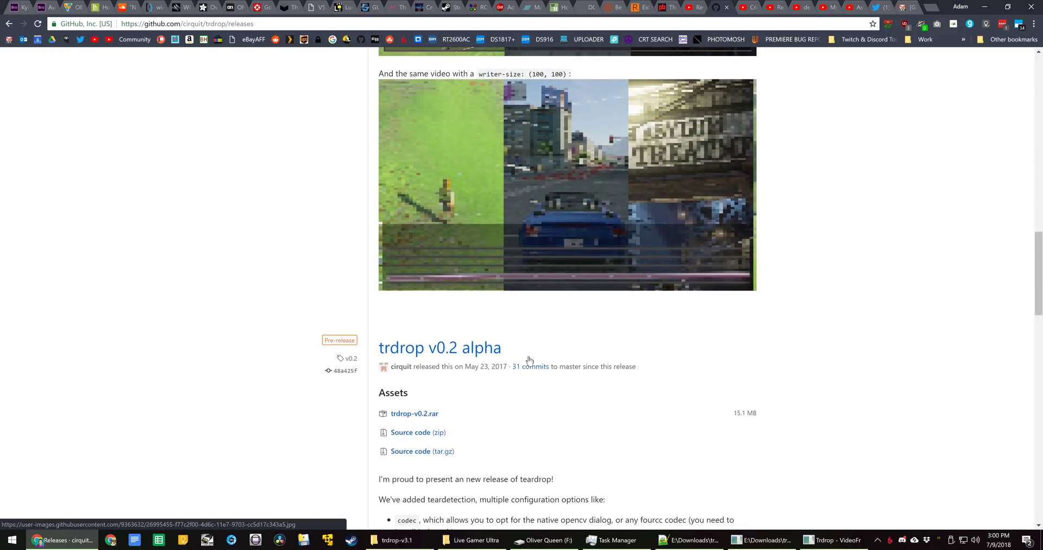
scroll(529, 363, up, 7)
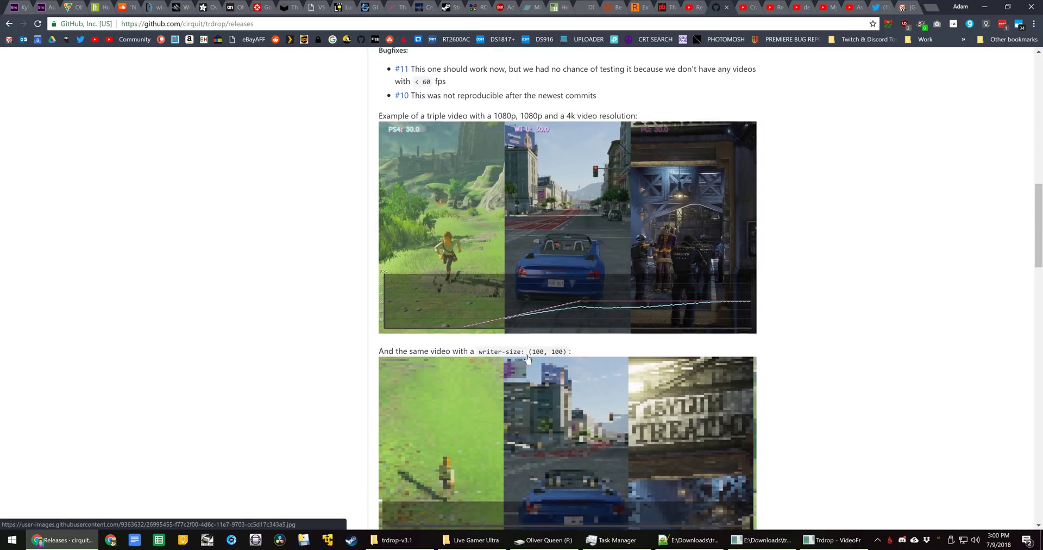
scroll(527, 358, up, 3)
scroll(530, 298, down, 6)
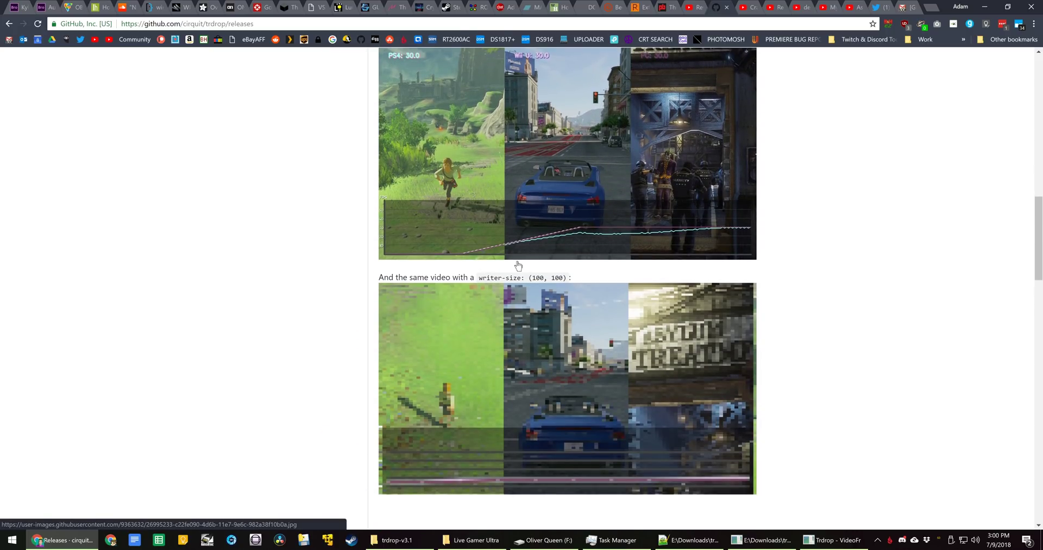
scroll(516, 262, up, 1)
scroll(513, 275, down, 1)
scroll(489, 304, up, 1)
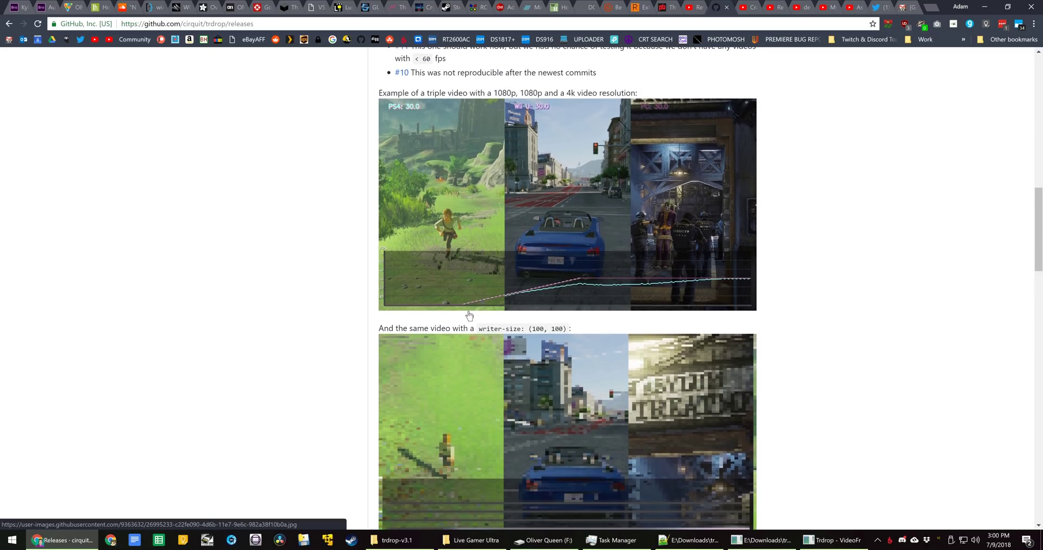
scroll(446, 373, down, 1)
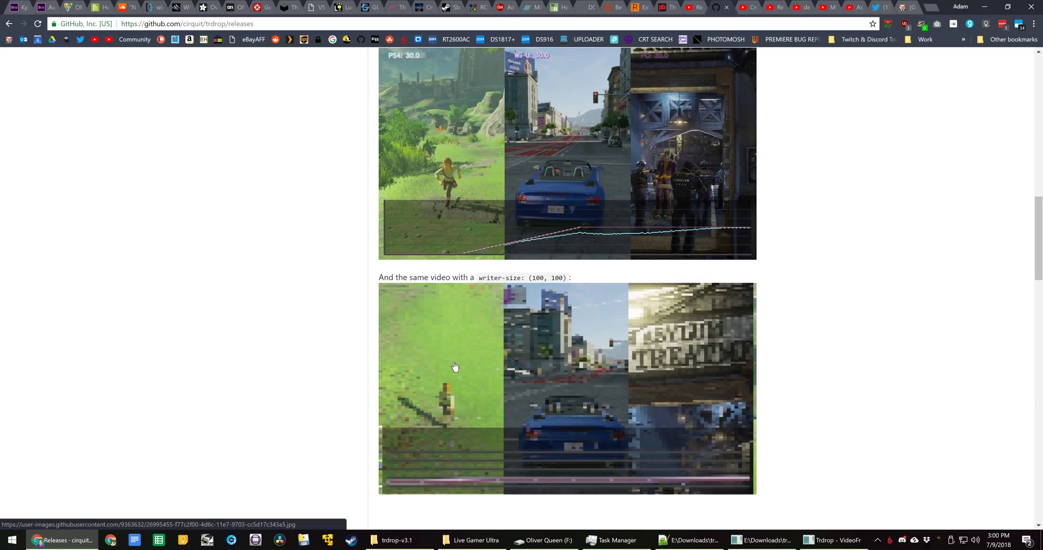
scroll(454, 371, up, 2)
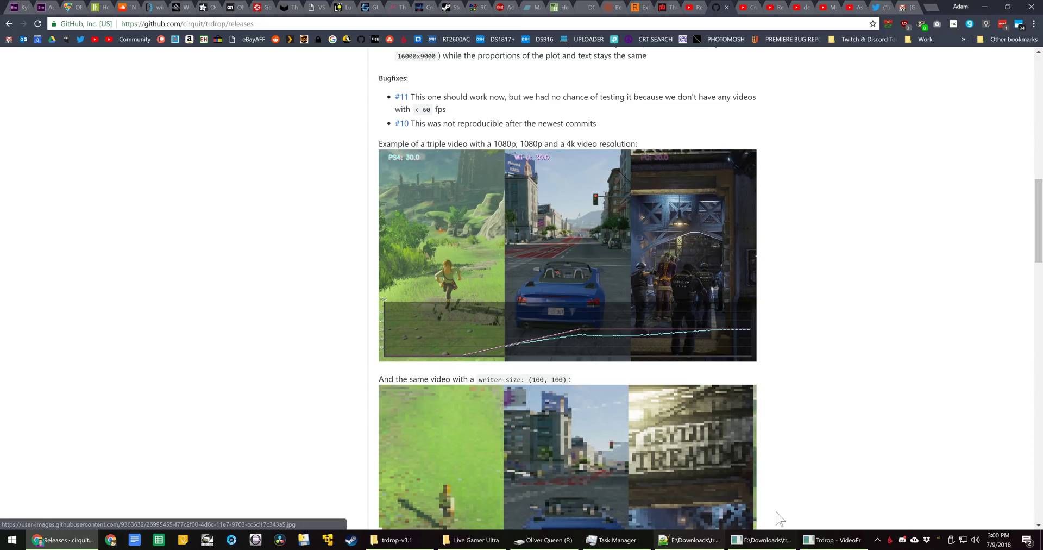
click(816, 531)
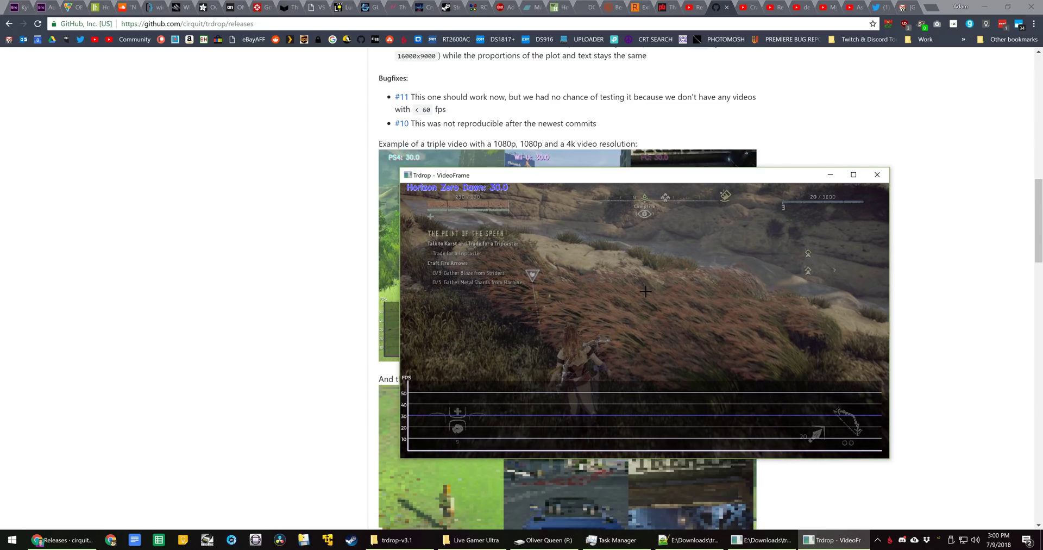
Step: Exit Select mode in the trdrop console so the render finishes, then raise trdrop-config.yaml in Notepad++
click(760, 539)
click(373, 200)
right_click(374, 198)
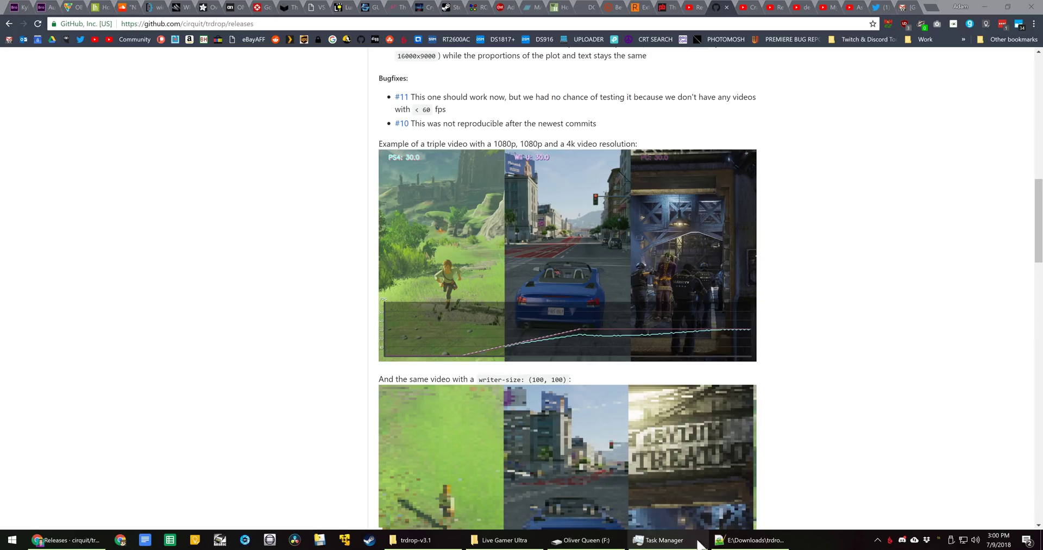
click(752, 539)
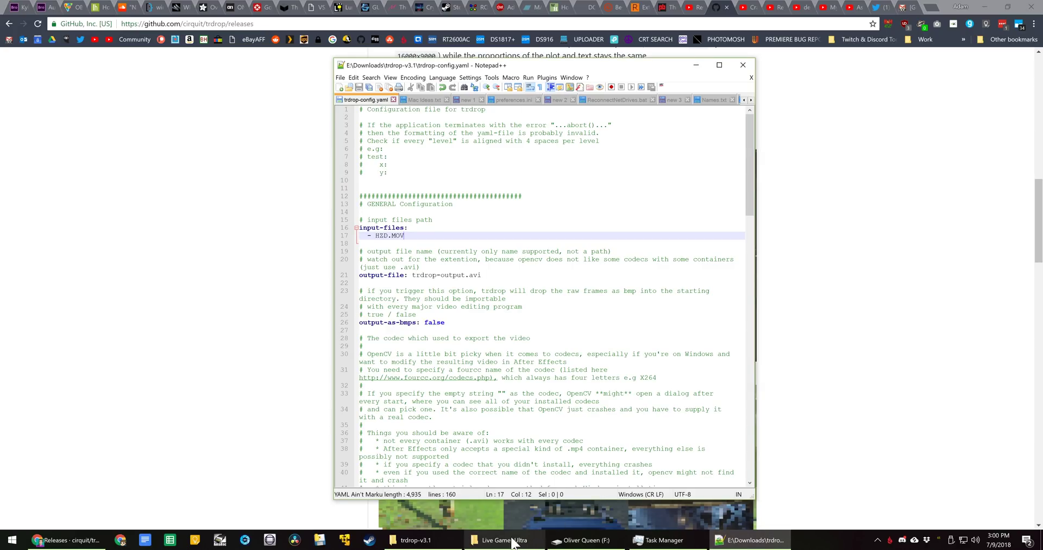
Step: Open trdrop-config-trip.yaml and review its three input file lines and output-file line
click(415, 540)
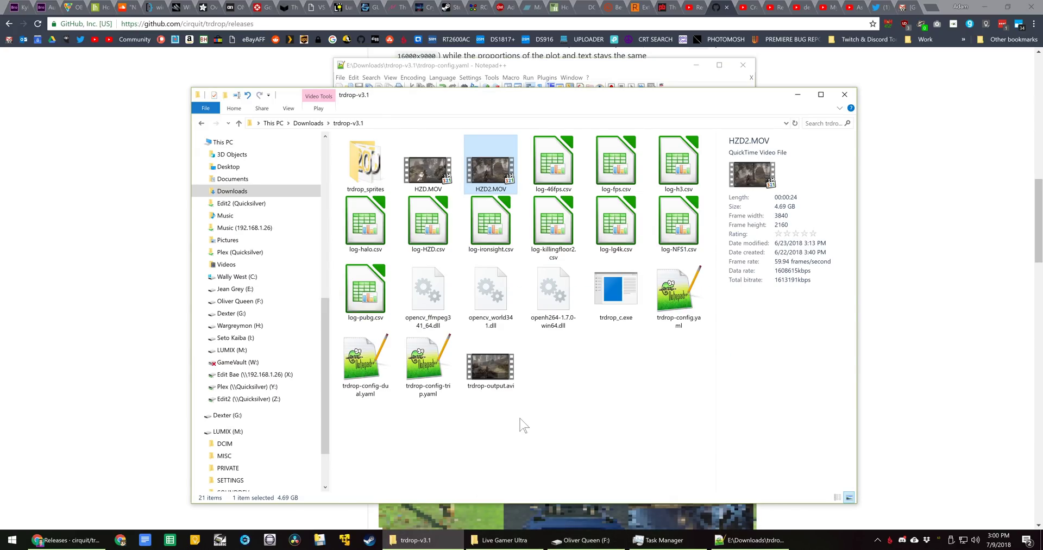
double_click(429, 363)
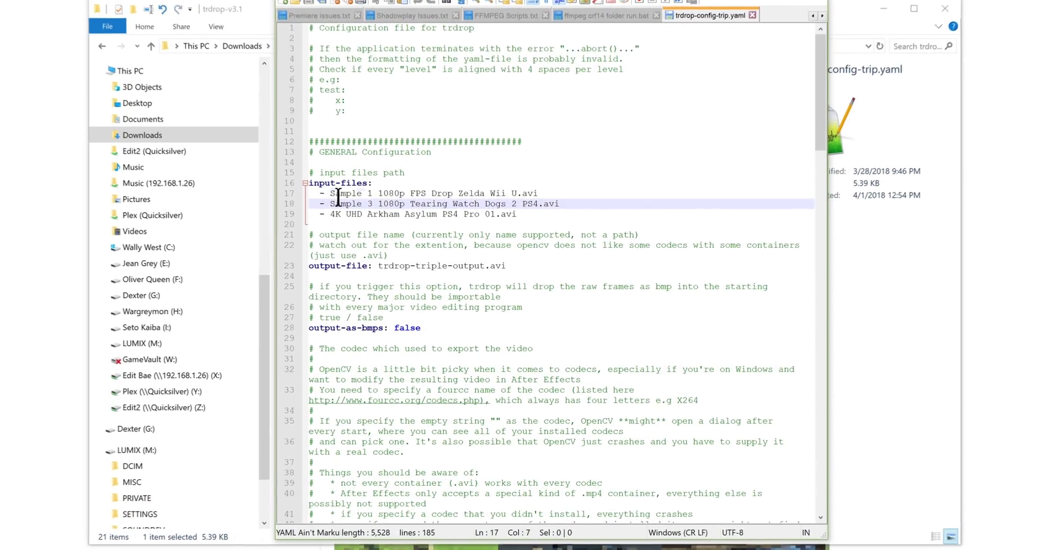
click(362, 203)
click(405, 213)
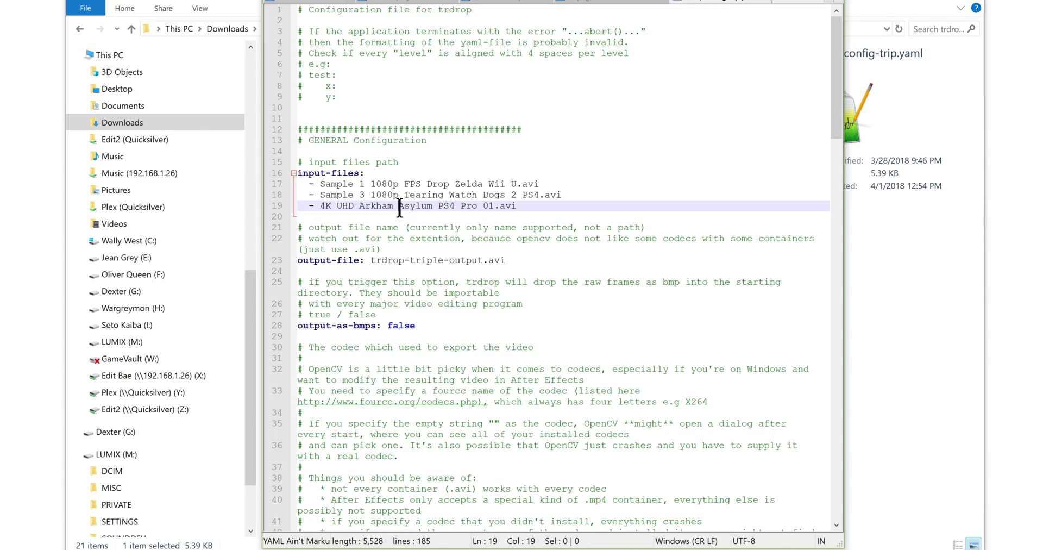
click(419, 261)
Step: Return to the trdrop-v3.1 folder and check the details of HZD2.MOV and HZD.MOV
click(860, 216)
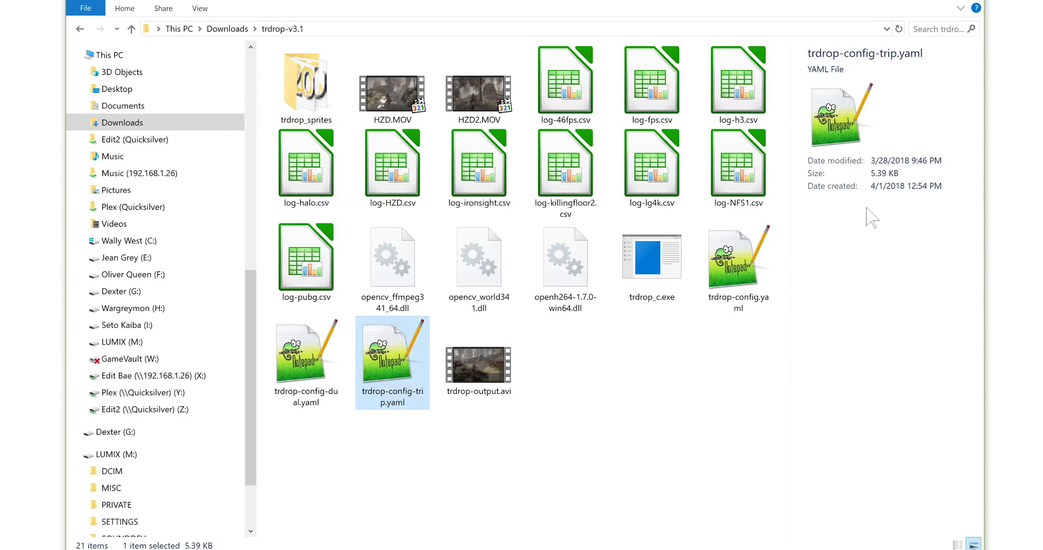
click(460, 113)
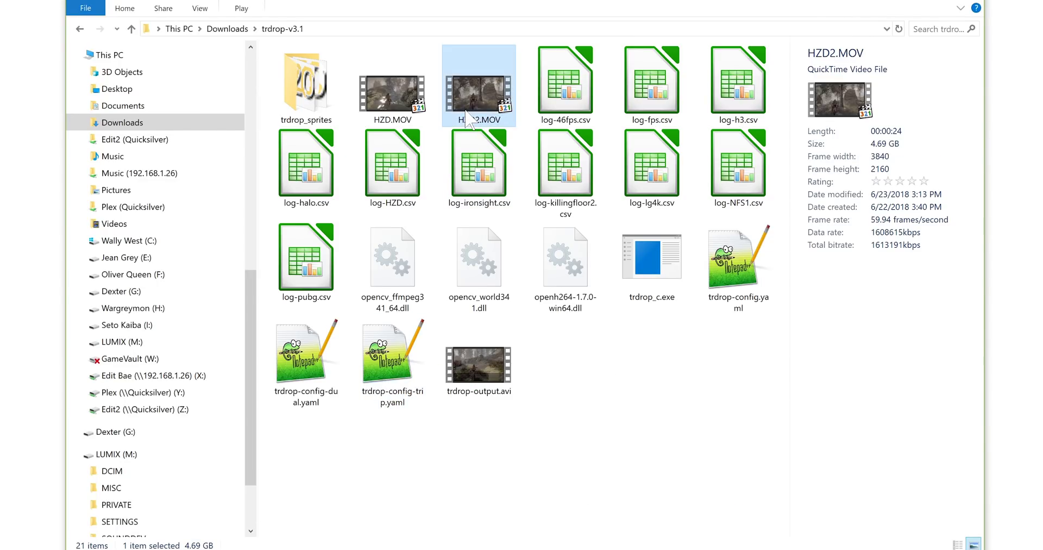
click(383, 92)
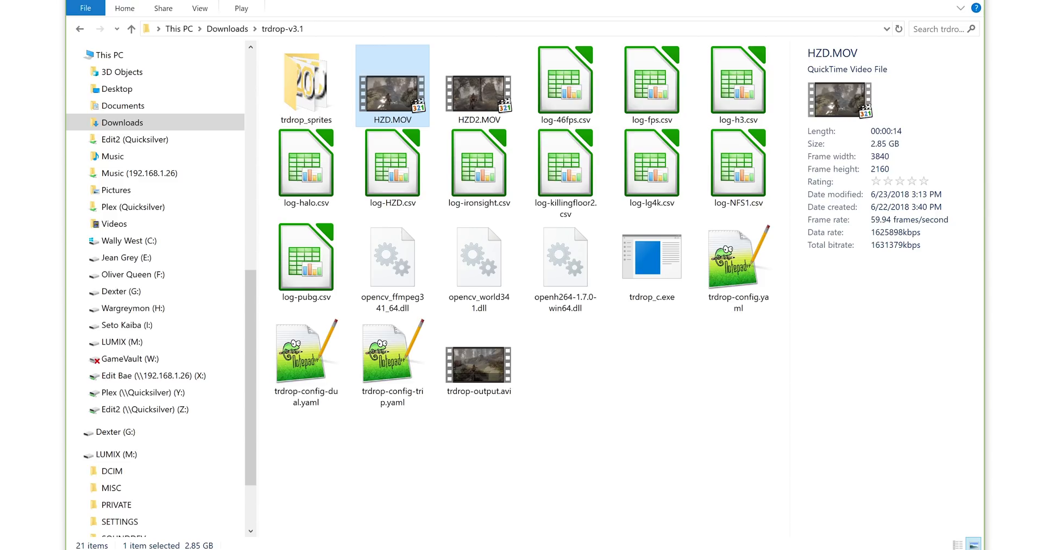
click(543, 524)
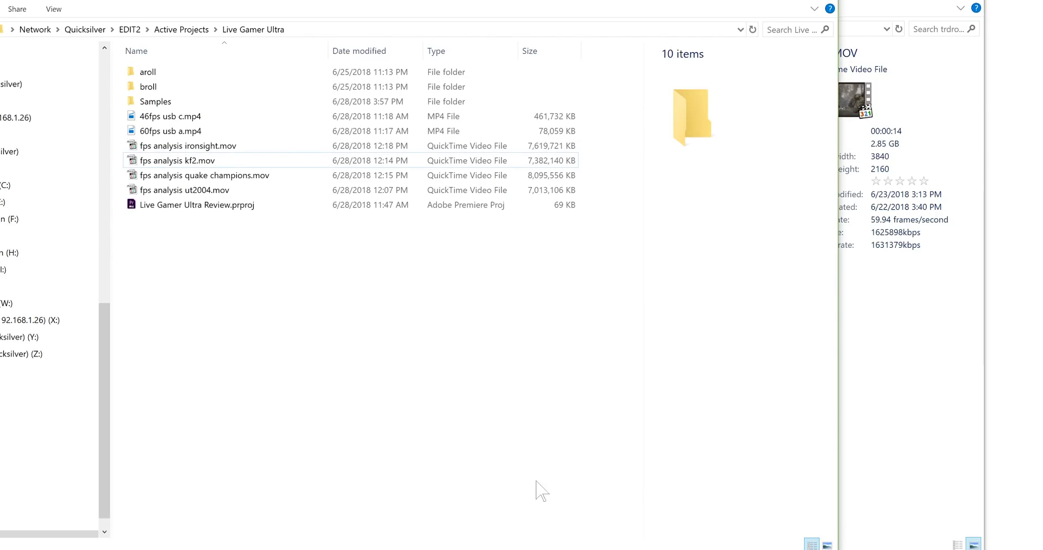
key(alt+Left)
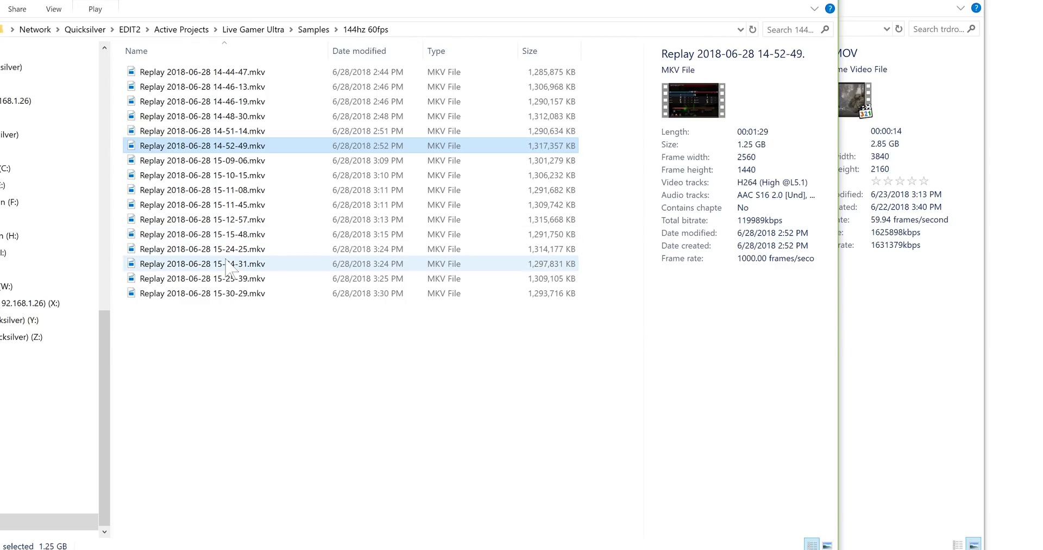
right_click(238, 148)
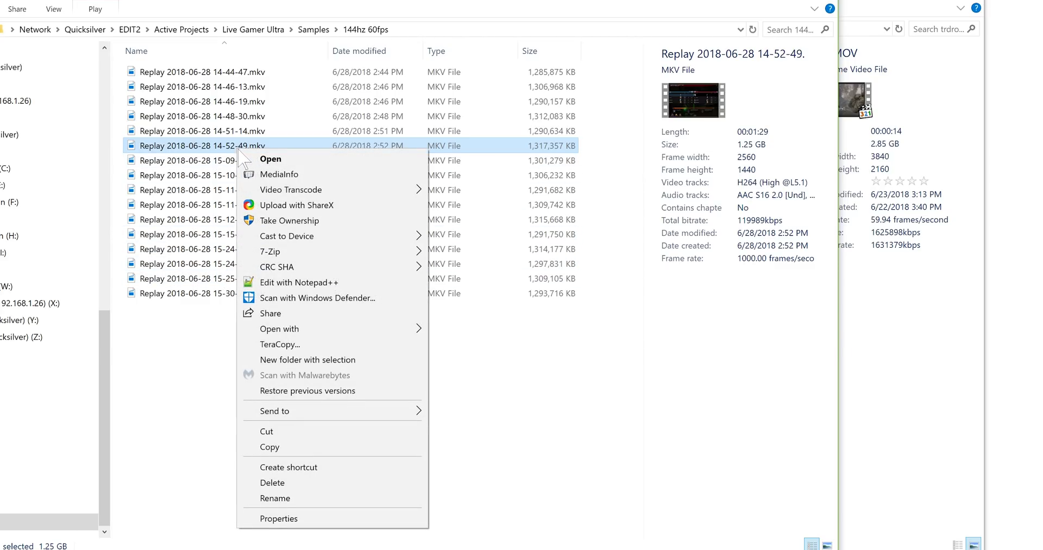
mouse_move(324, 191)
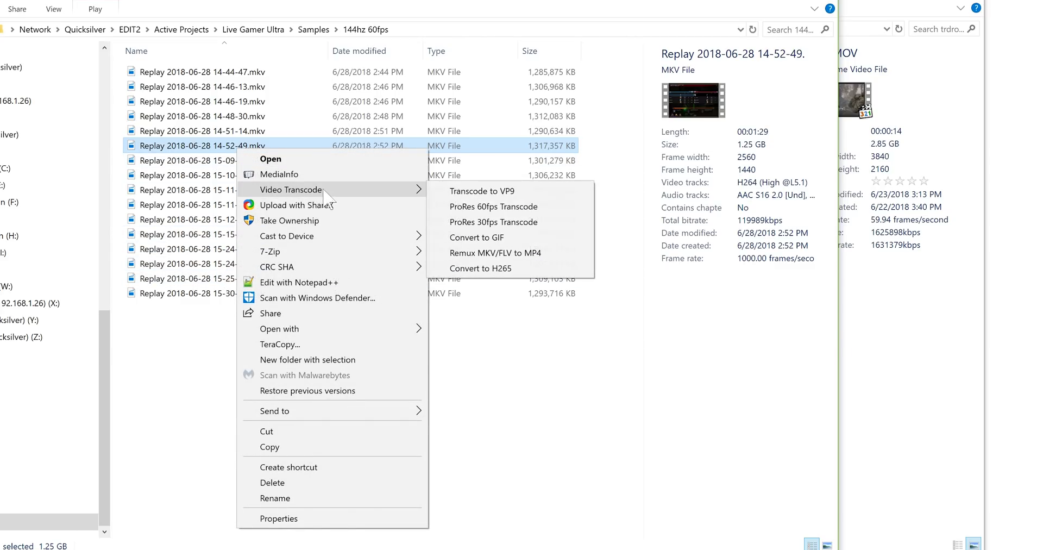
click(494, 254)
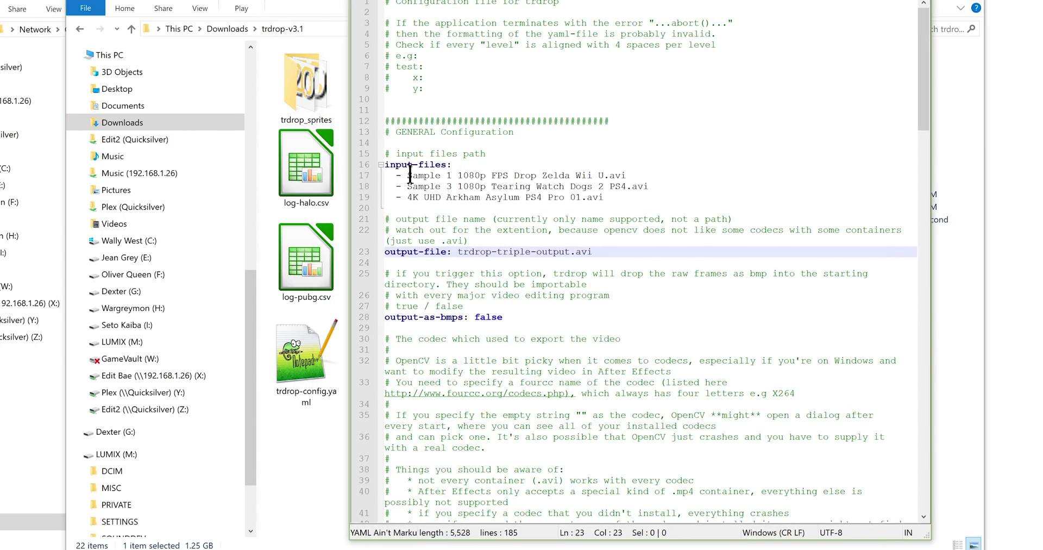
Step: Set the triple config's three input files to HZD.MOV, HZD2.MOV and OBS.mp4
click(410, 175)
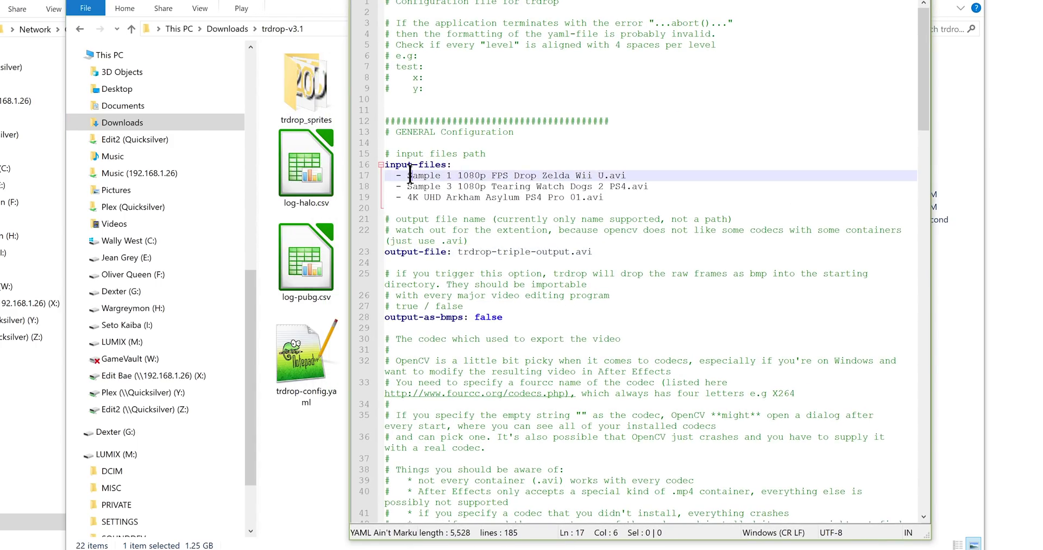
key(shift+End)
text(HZD.MOV)
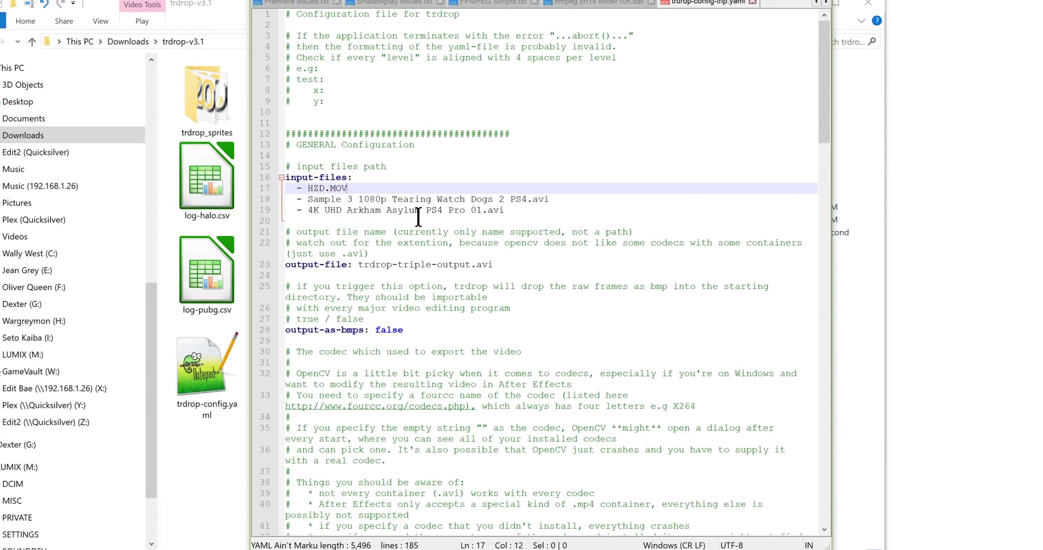
drag(576, 198, 308, 198)
text(HZD)
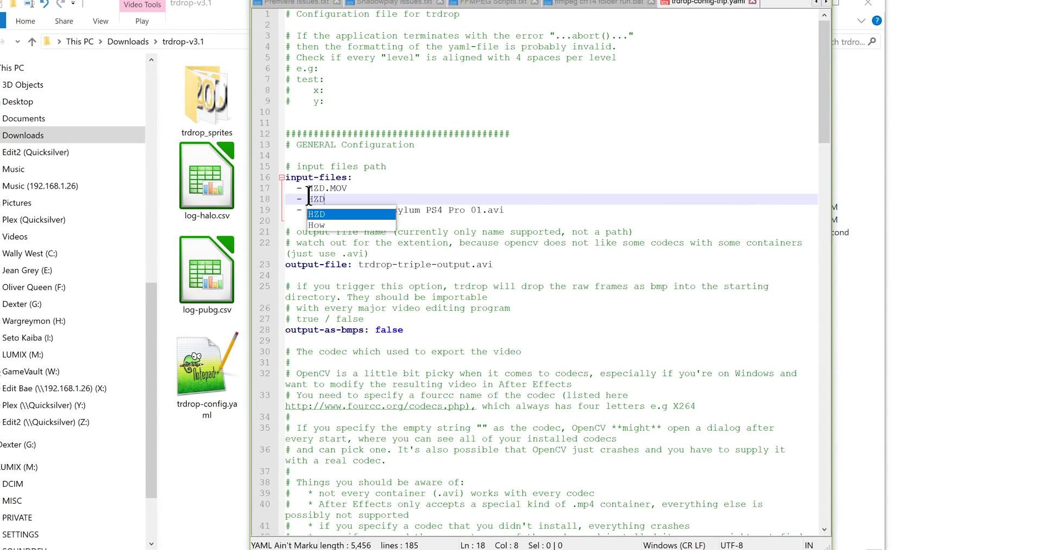
text(2.MOV)
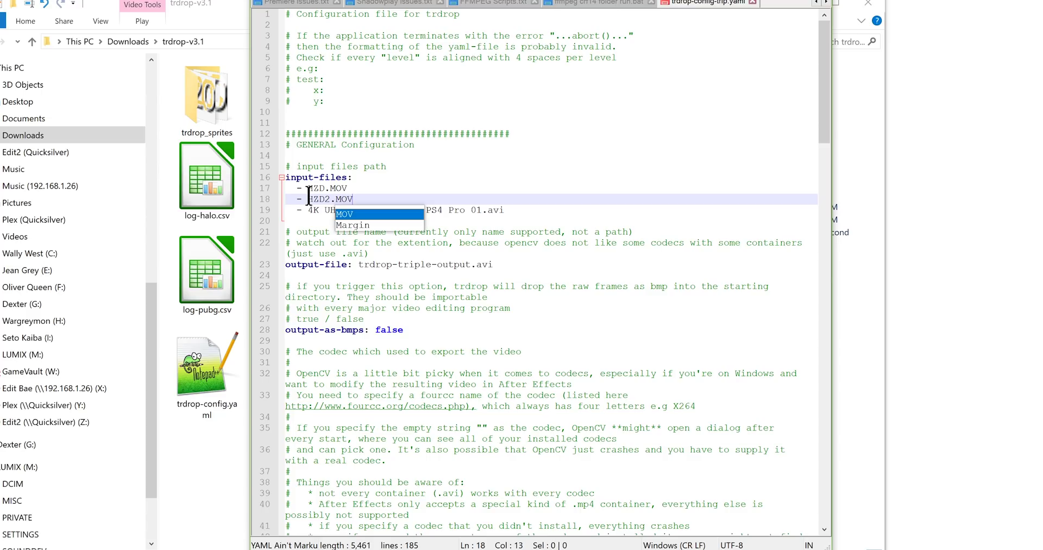
drag(528, 210, 309, 210)
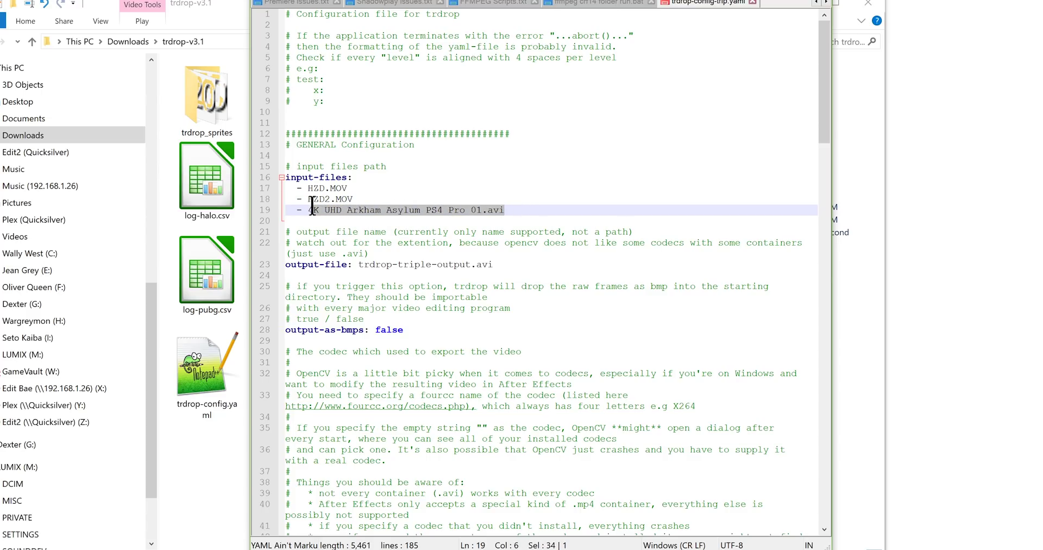
text(OBS.mp4)
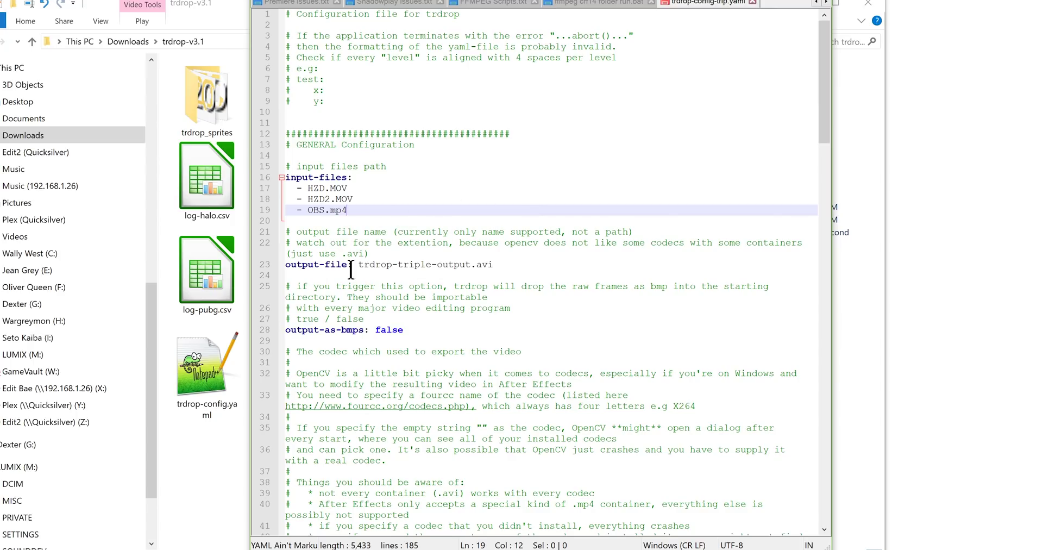
Step: Change the export codec value from DIVX to X264
scroll(379, 253, down, 3)
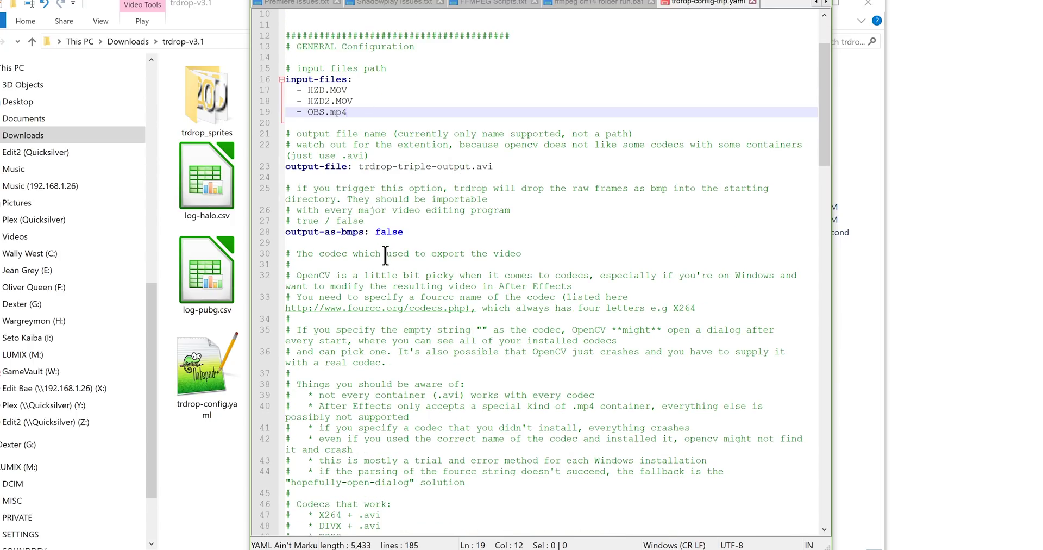
scroll(385, 256, down, 10)
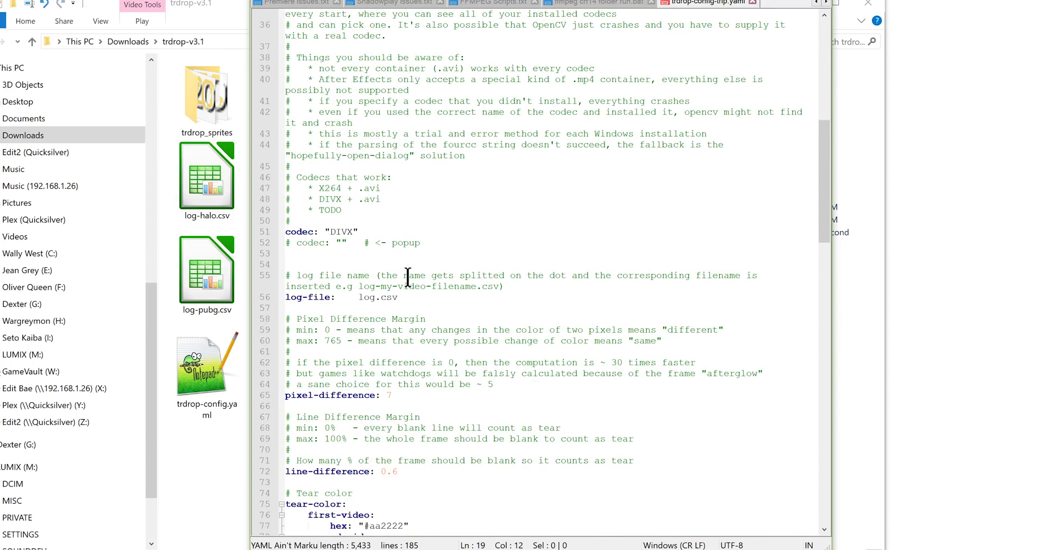
click(350, 232)
drag(351, 231, 331, 230)
text(X264)
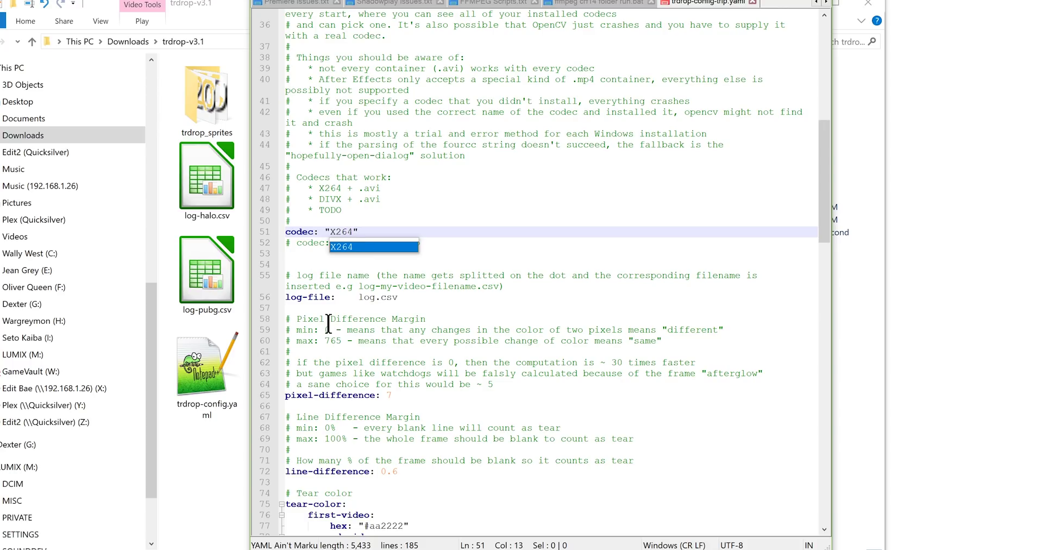
click(329, 318)
Step: Replace the first video's PS4 caption under fps-text with HZD
scroll(333, 315, down, 6)
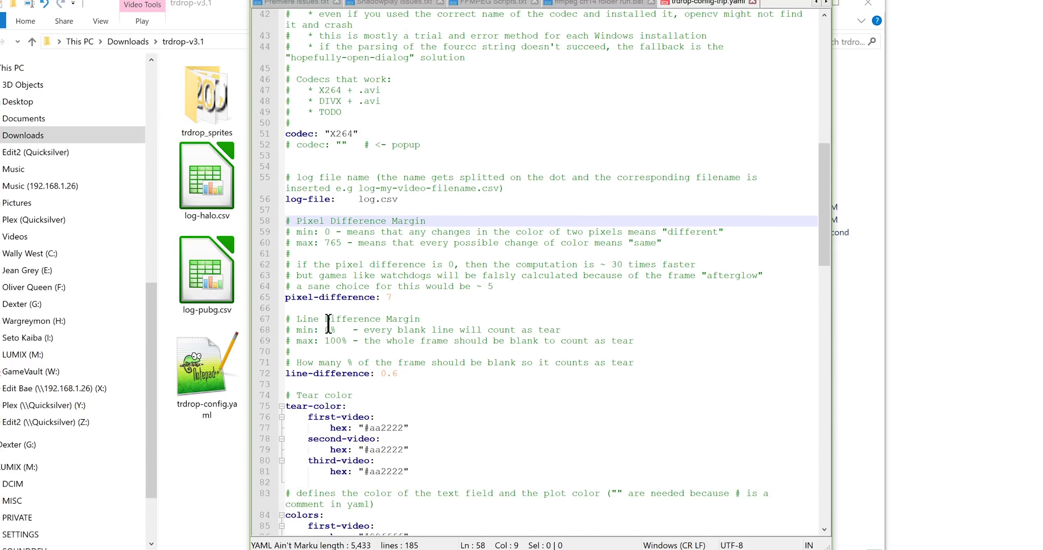
scroll(416, 298, down, 17)
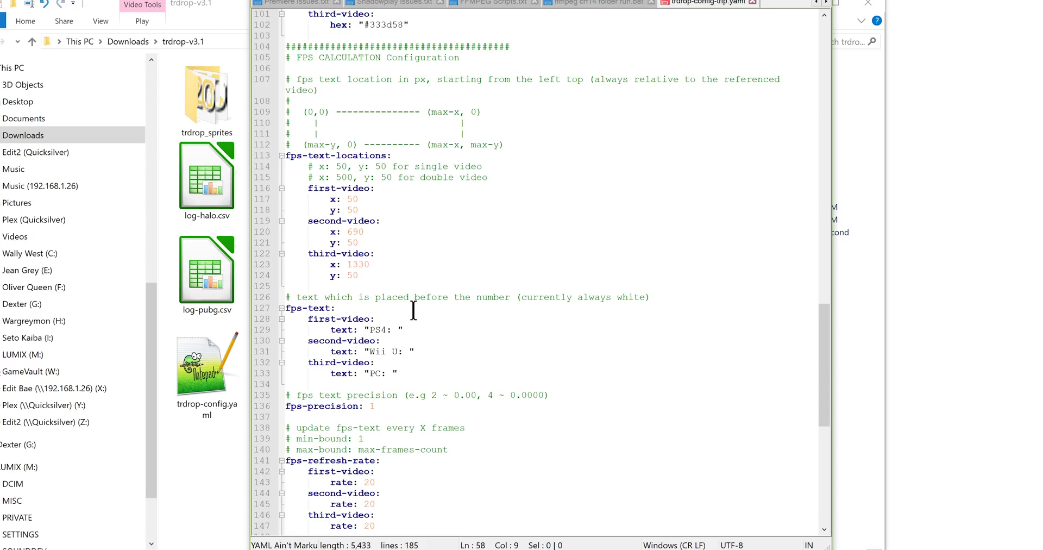
scroll(382, 260, down, 4)
scroll(363, 175, up, 3)
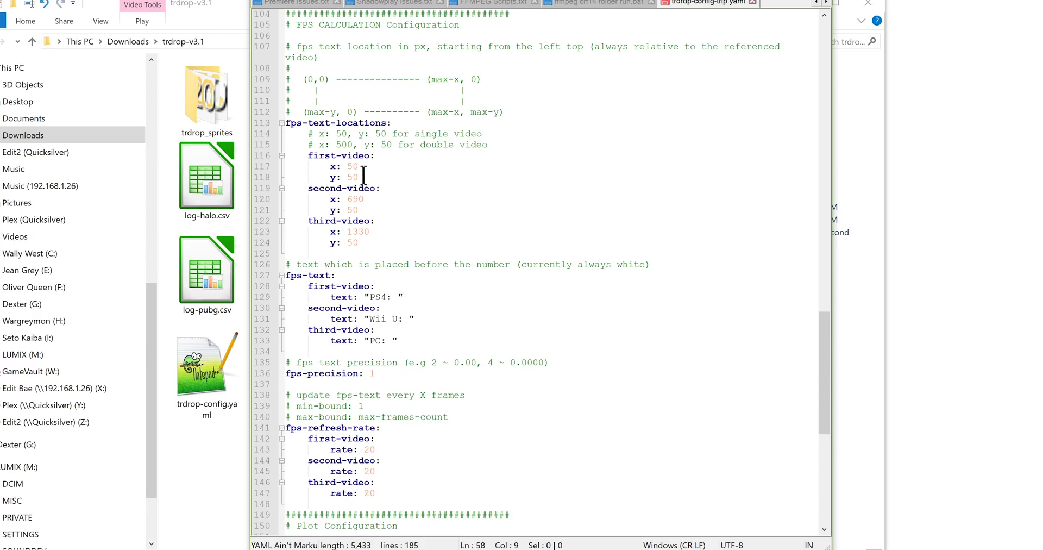
drag(371, 297, 384, 295)
text(HZ)
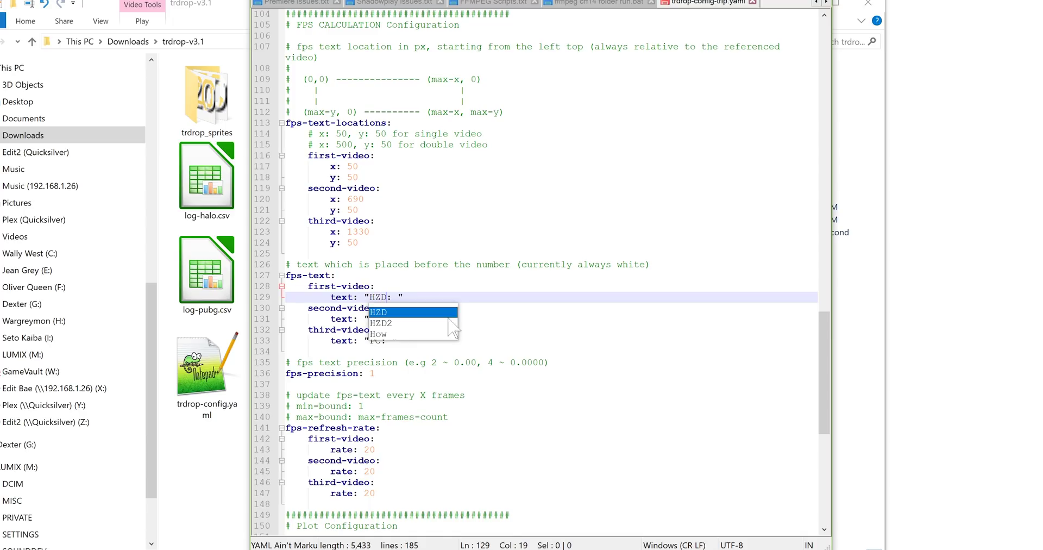
text(D)
key(Escape)
key(Up)
key(Up)
Step: Change the Wii U caption to HZD2 and the PC caption to OBS
drag(401, 319, 368, 319)
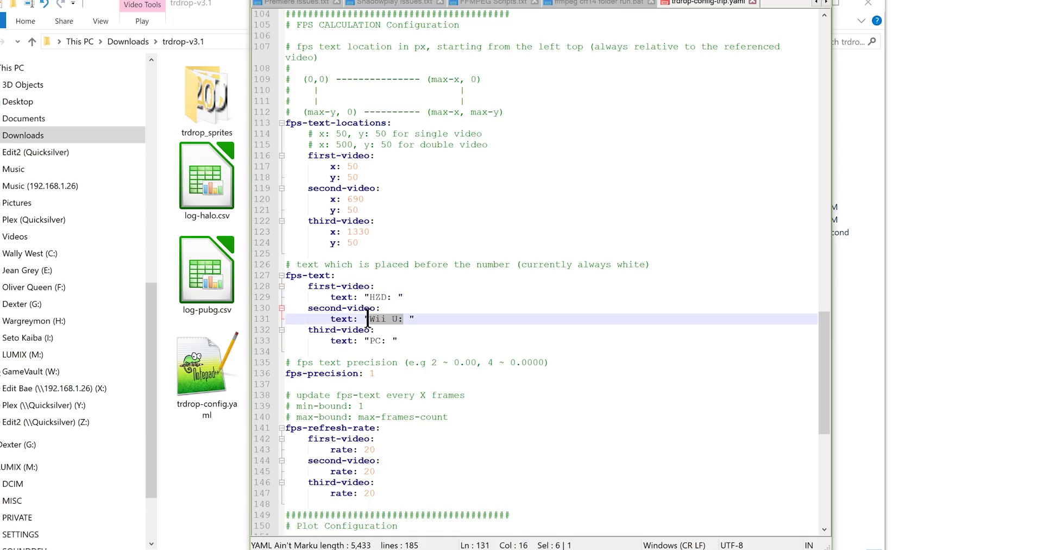
text(HZD2")
drag(382, 341, 370, 342)
text(OB)
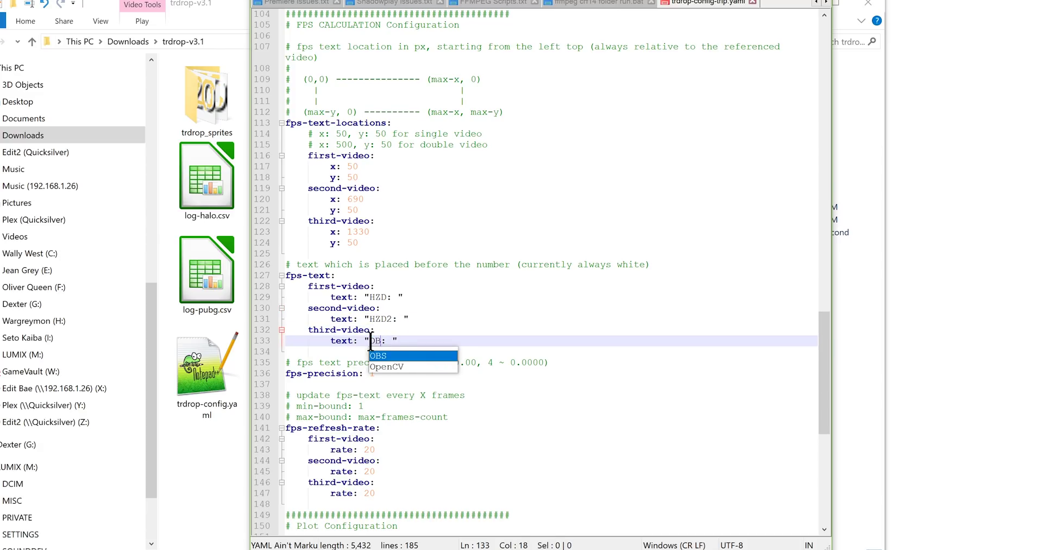
text(S)
click(313, 373)
scroll(312, 374, down, 11)
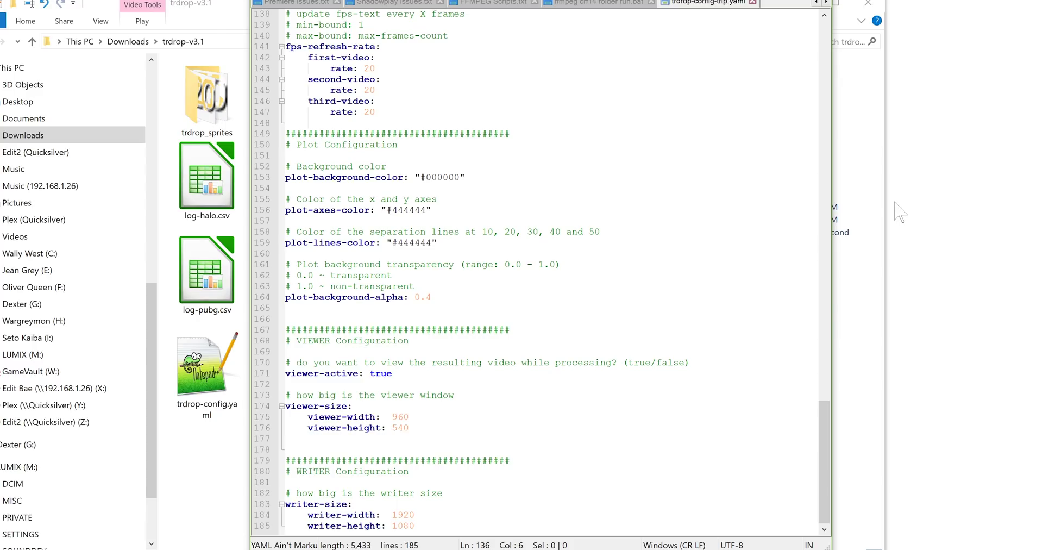
click(872, 183)
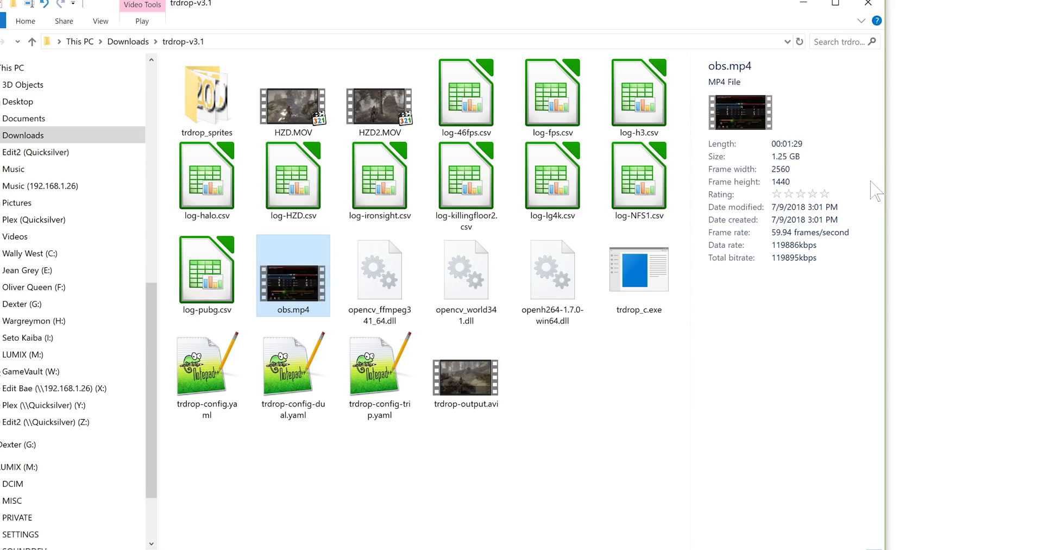
Step: Do a trial run of trdrop, then close its windows and return to the trdrop folder
double_click(631, 262)
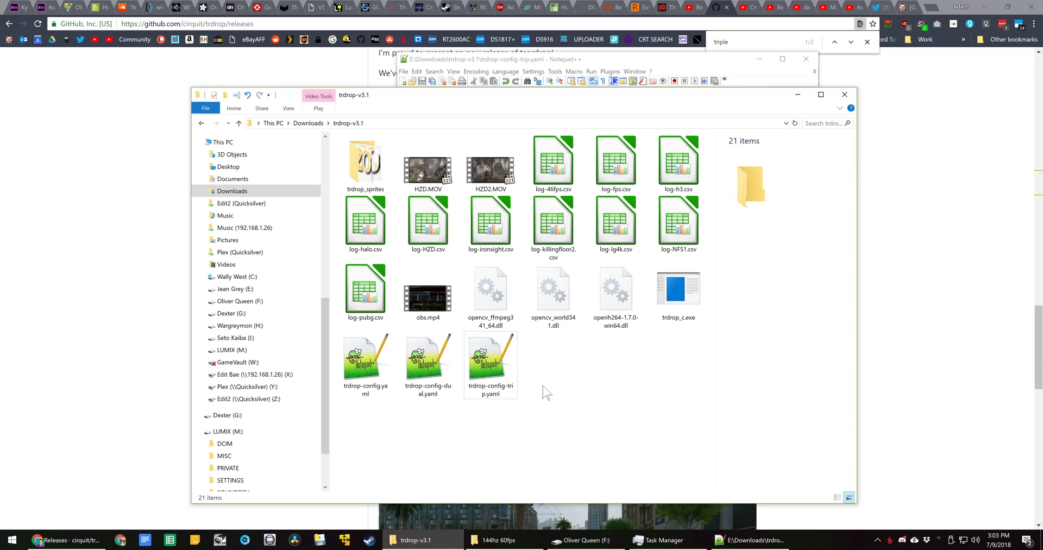
click(867, 48)
click(866, 34)
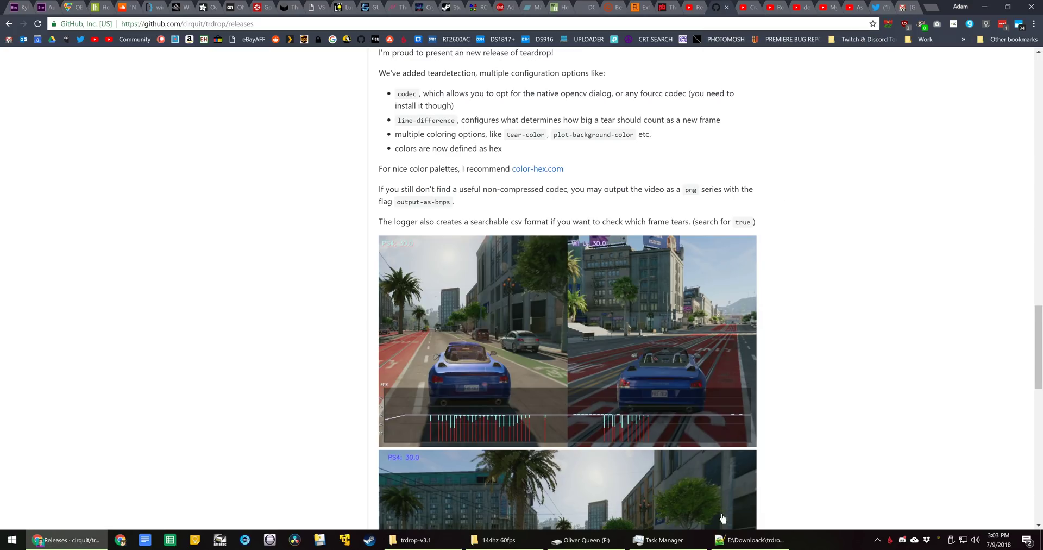
click(413, 539)
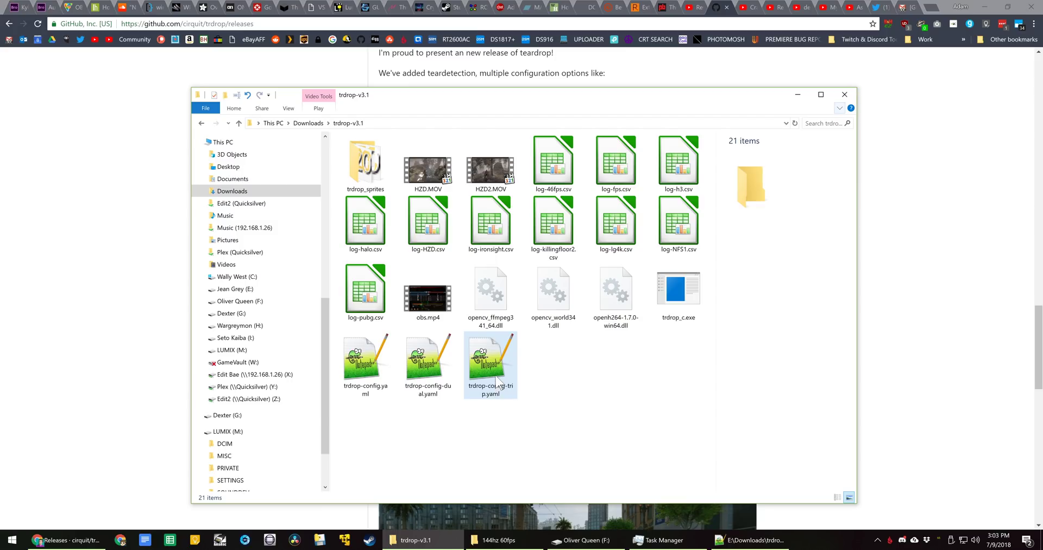
Step: Rename trdrop-config.yaml to trdrop-config-o.yaml
click(370, 392)
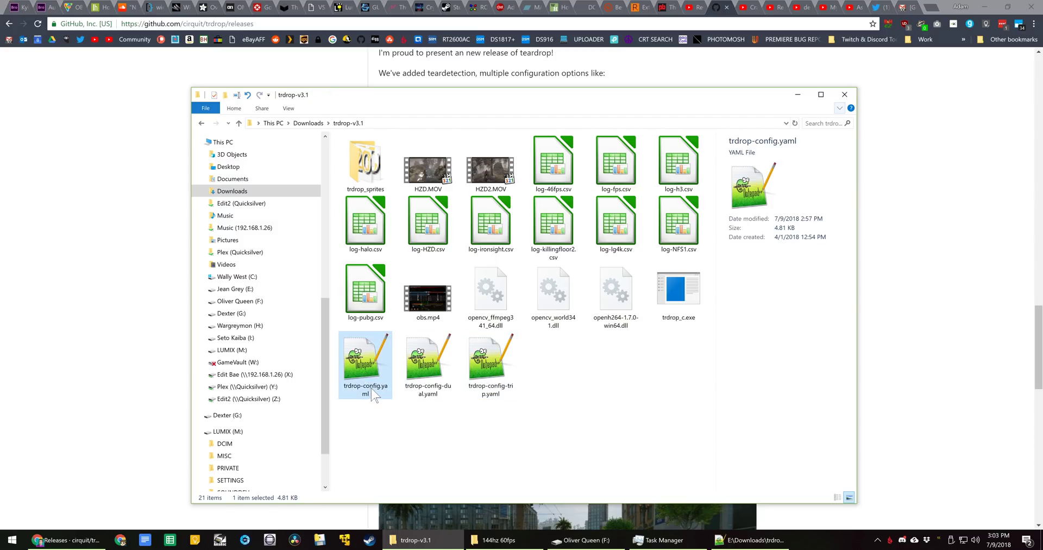
click(379, 386)
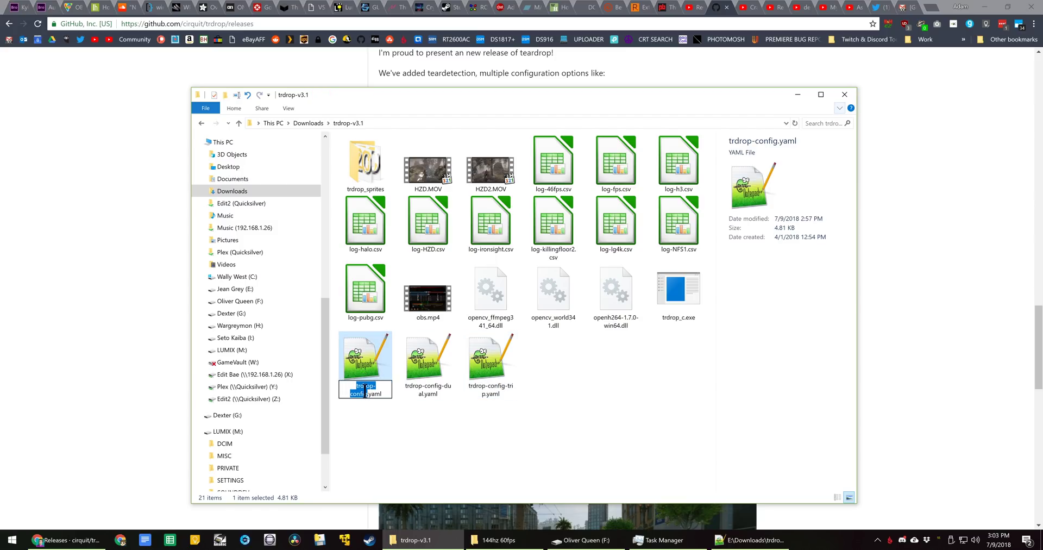
click(367, 393)
text(-o)
key(Return)
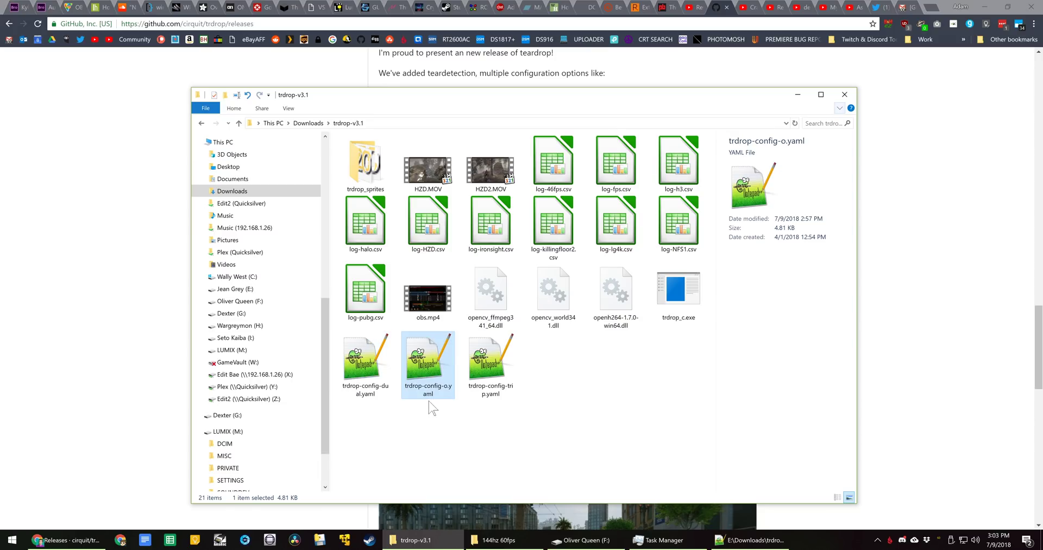
Step: Duplicate trdrop-config-trip.yaml, rename the copy to trdrop-config.yaml, and launch trdrop_c.exe
click(493, 398)
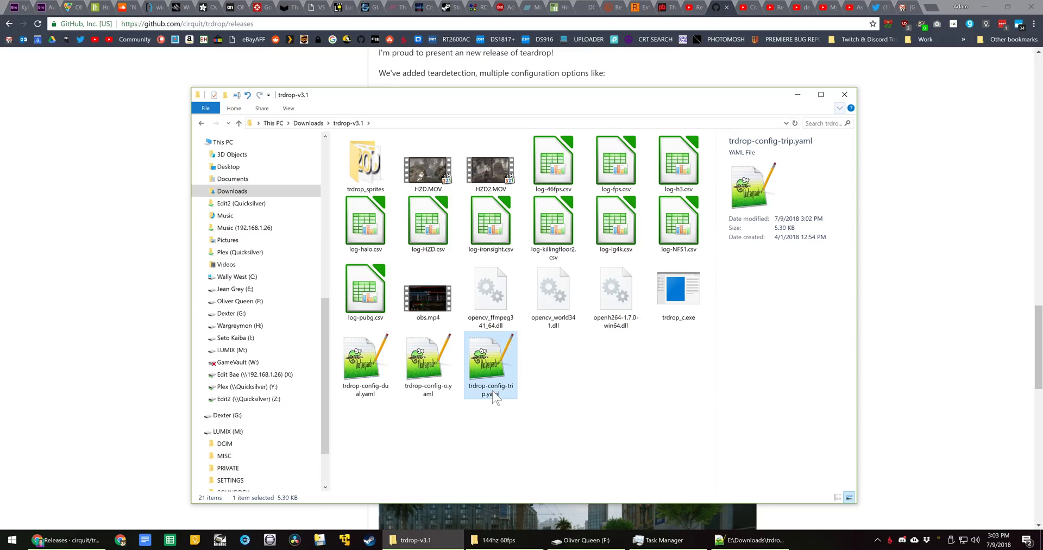
key(ctrl+c)
key(ctrl+v)
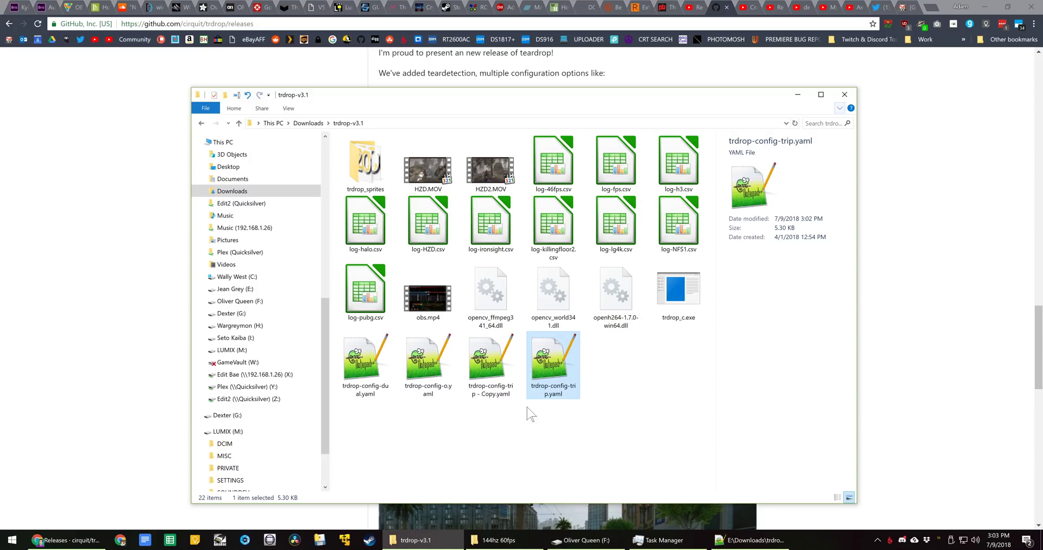
click(504, 398)
click(492, 397)
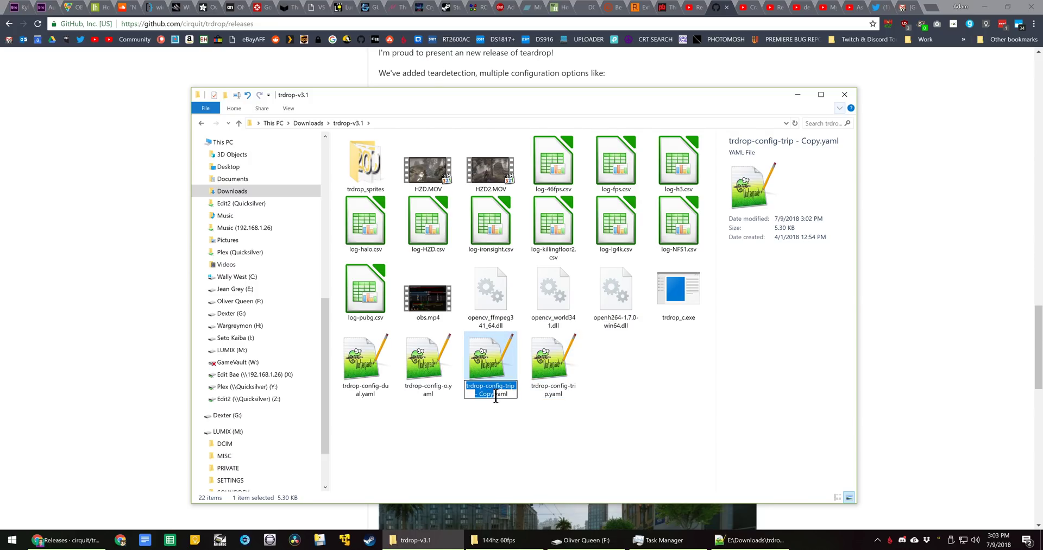
click(493, 393)
drag(493, 394, 503, 386)
key(BackSpace)
key(Return)
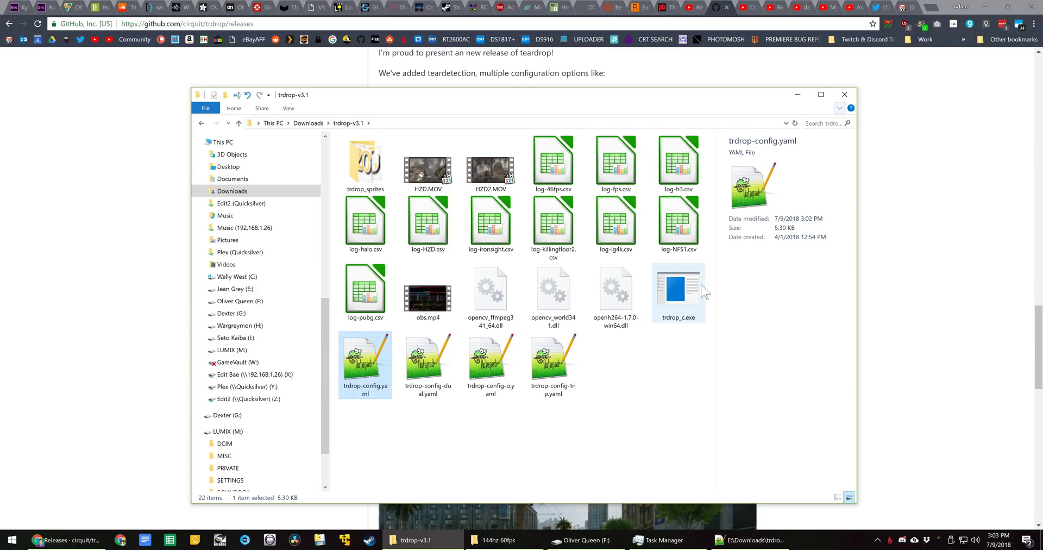
double_click(659, 280)
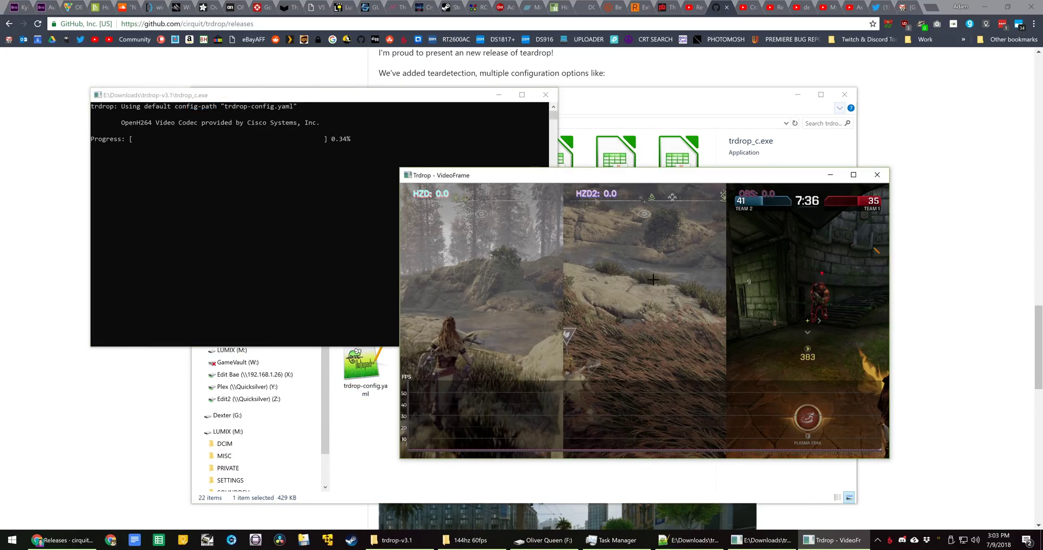
Step: Move the Trdrop VideoFrame preview up and left while the HZD/HZD2/OBS render runs
drag(631, 180, 454, 120)
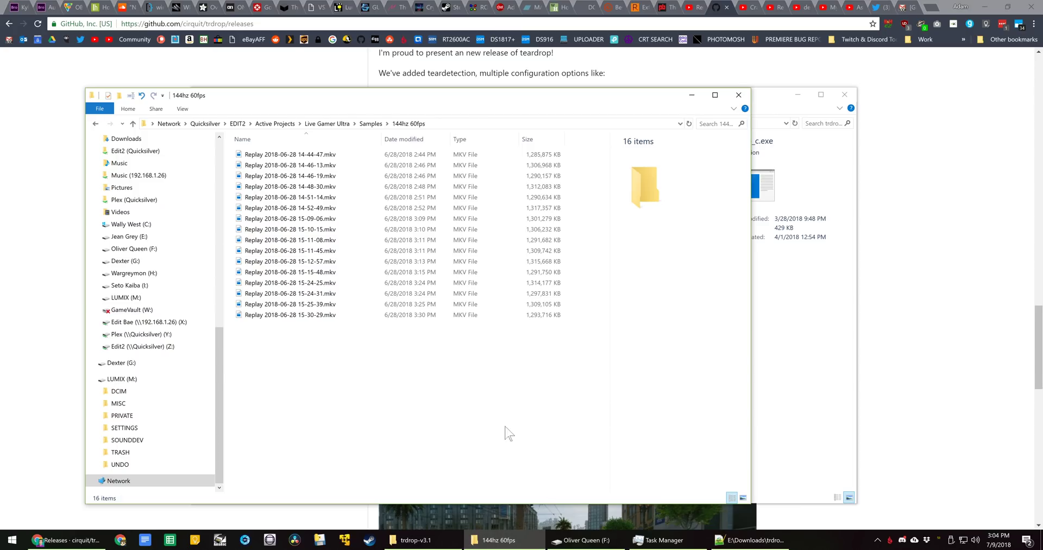
Step: Go back to the Live Gamer Ultra folder and play fps analysis ut2004.mov in MPC-HC
key(alt+Left)
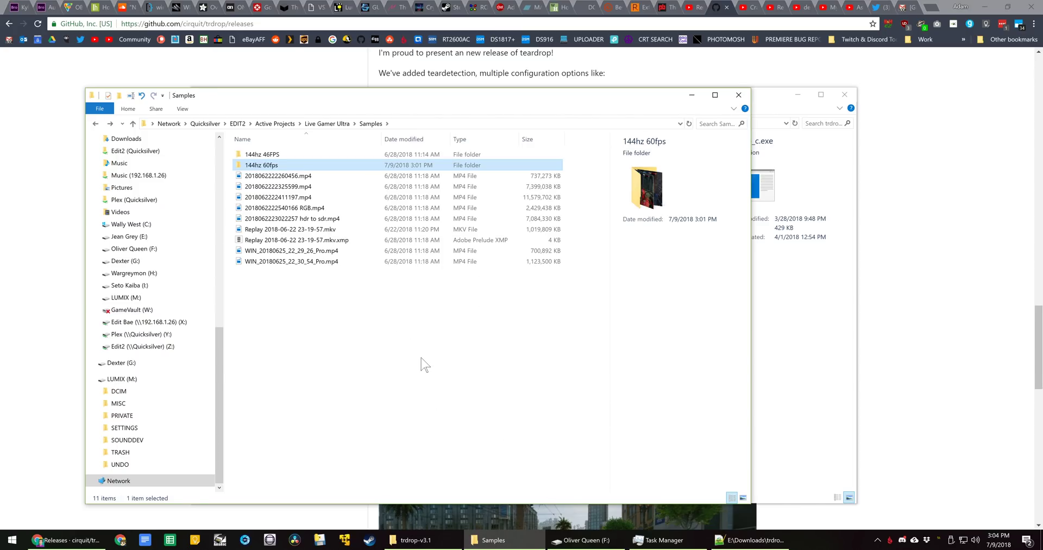
key(alt+Left)
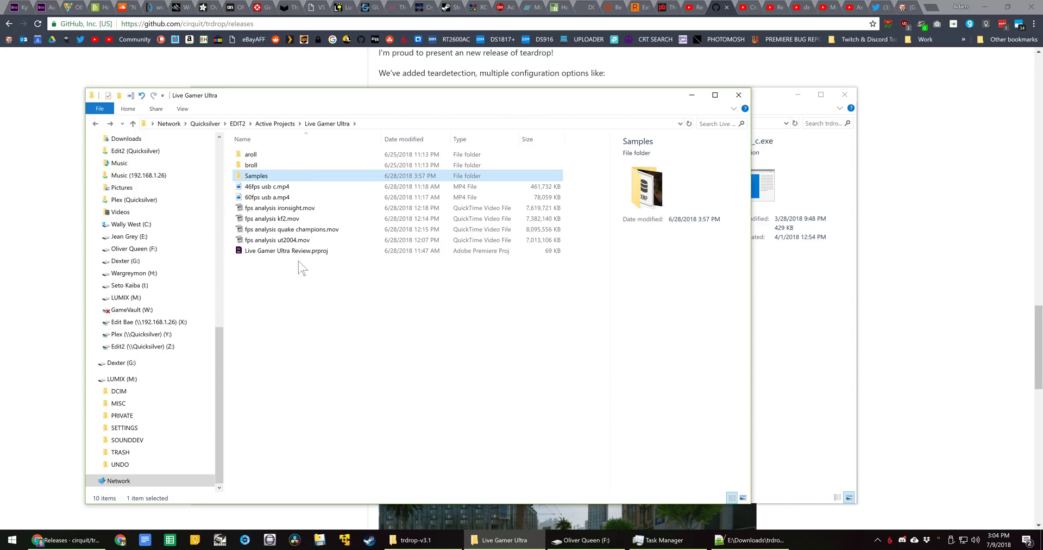
double_click(299, 240)
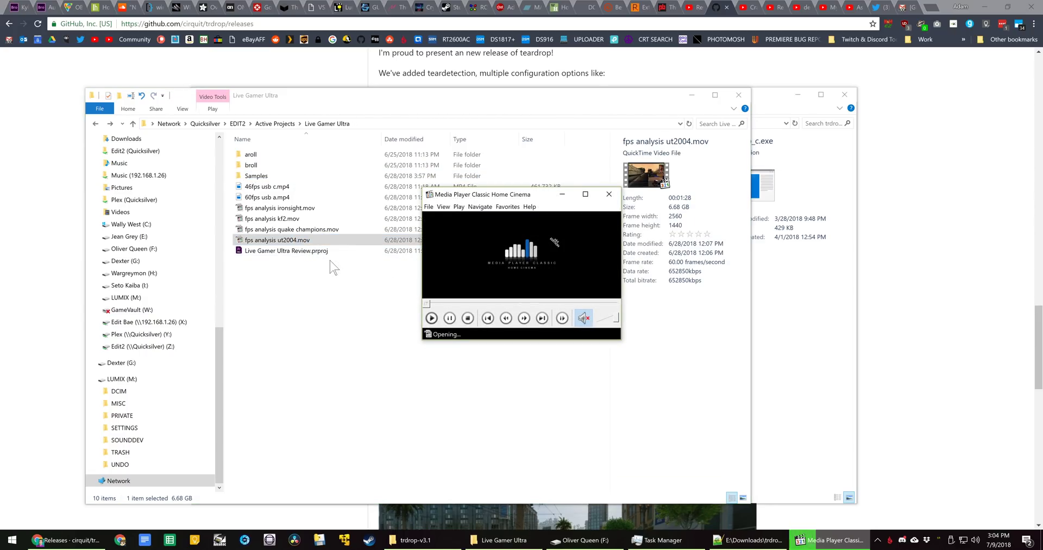